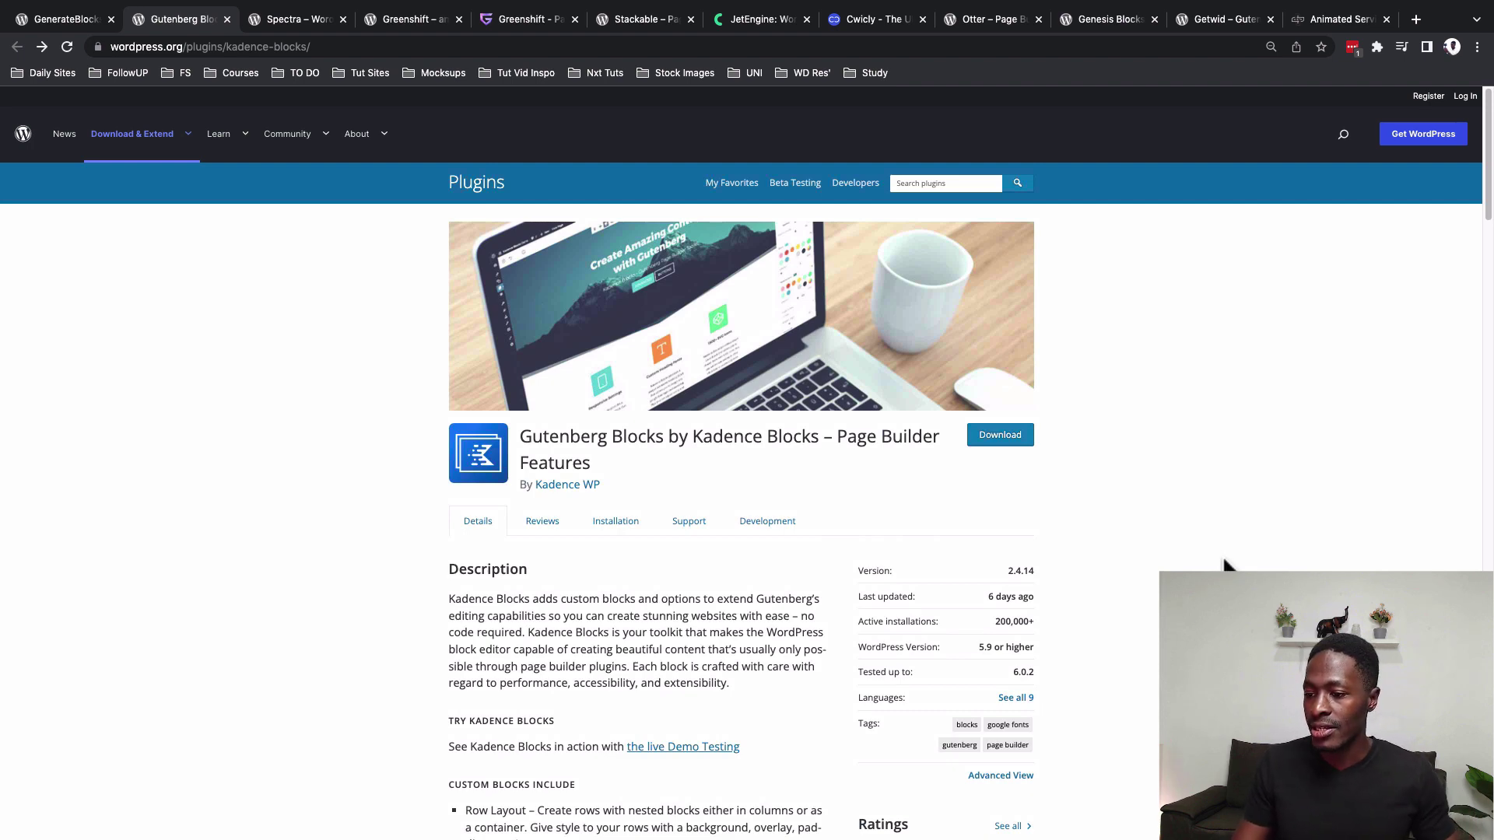
Scroll the Kadence Blocks listing past the Custom Blocks list to the Video Tutorial embed.
scroll(1139, 676, down, 7)
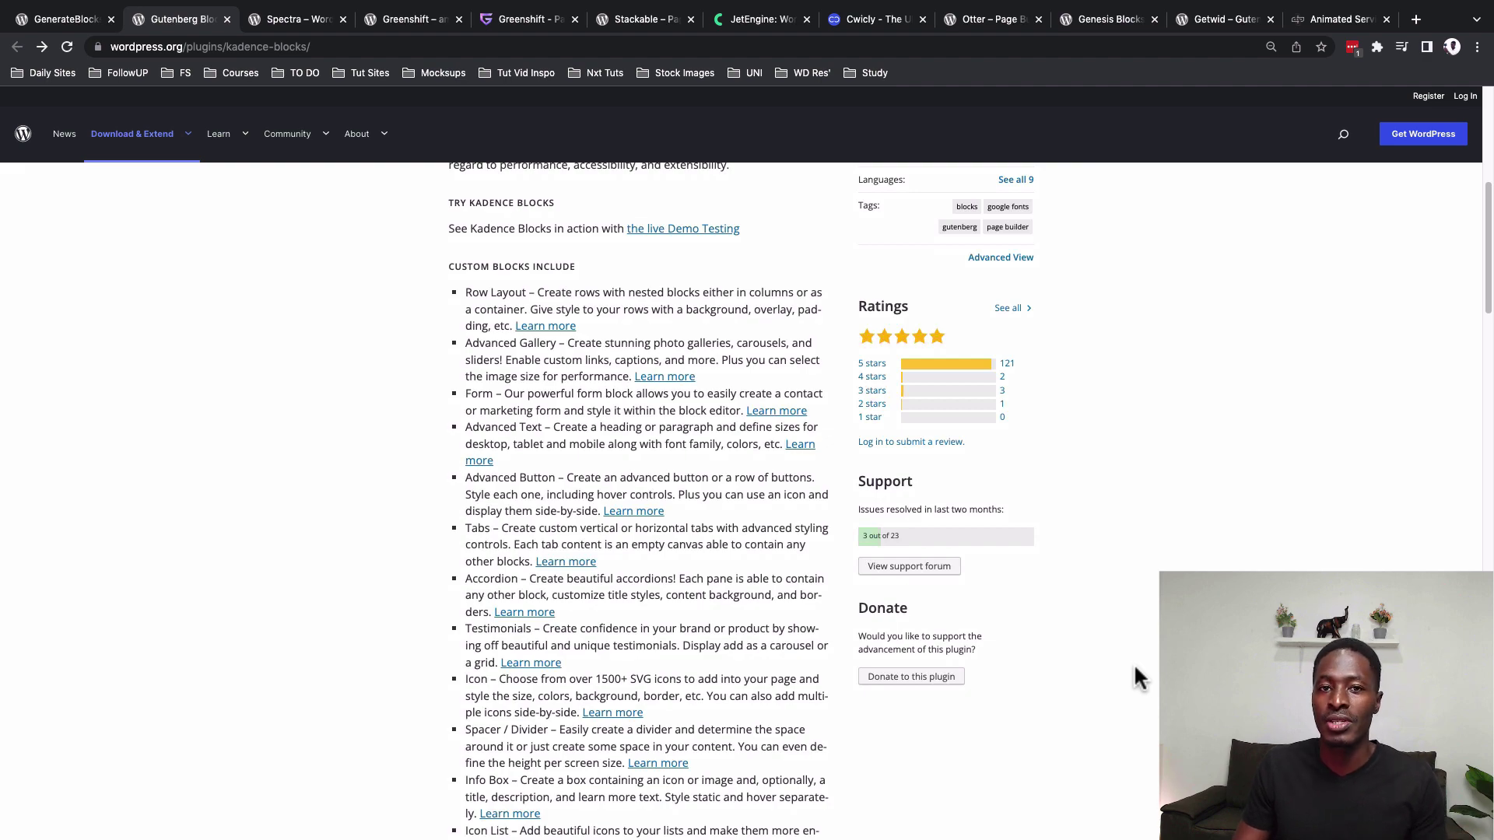
scroll(1139, 675, down, 1)
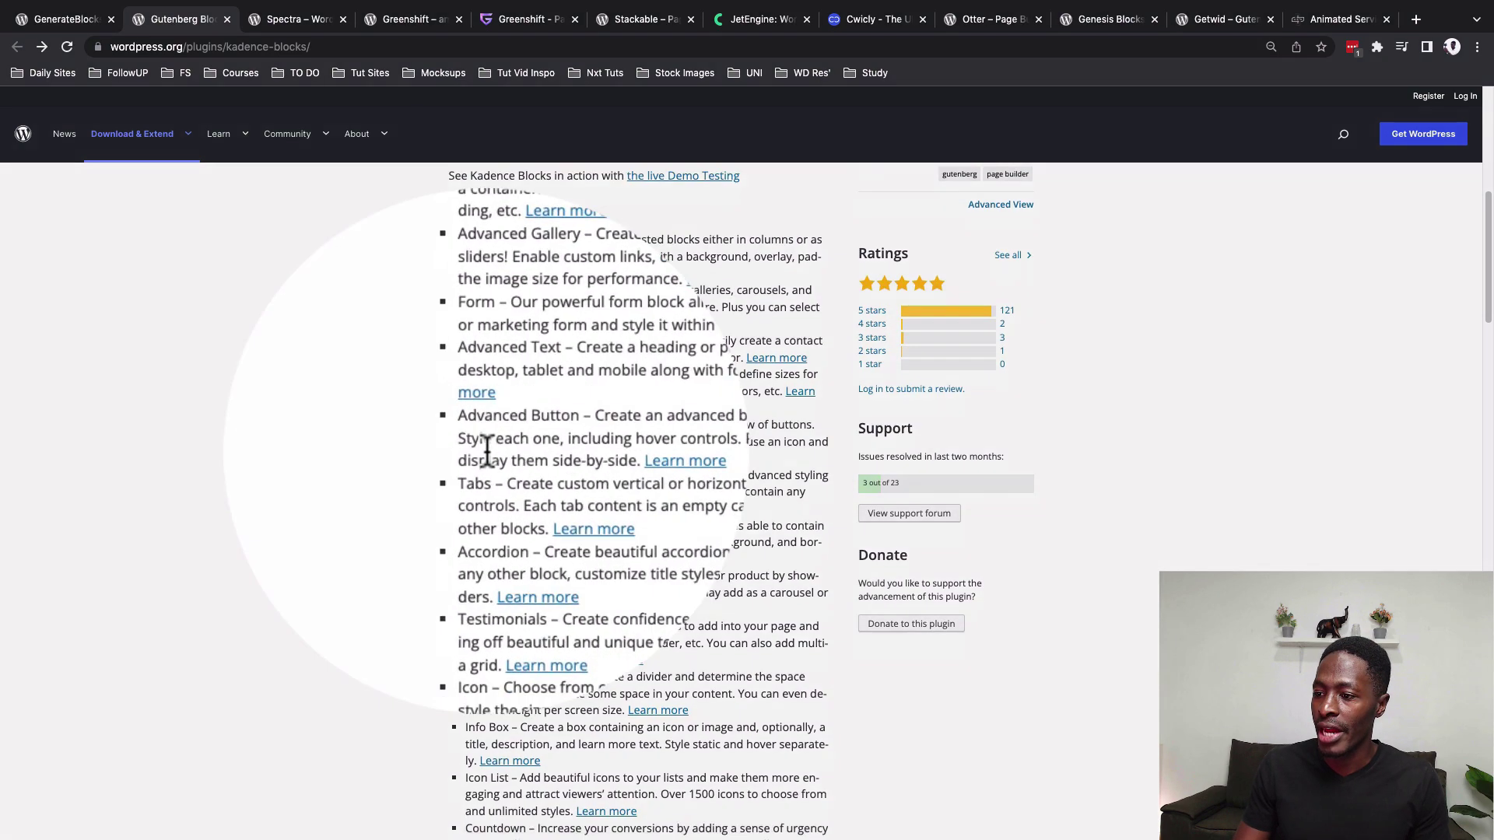
scroll(537, 420, down, 3)
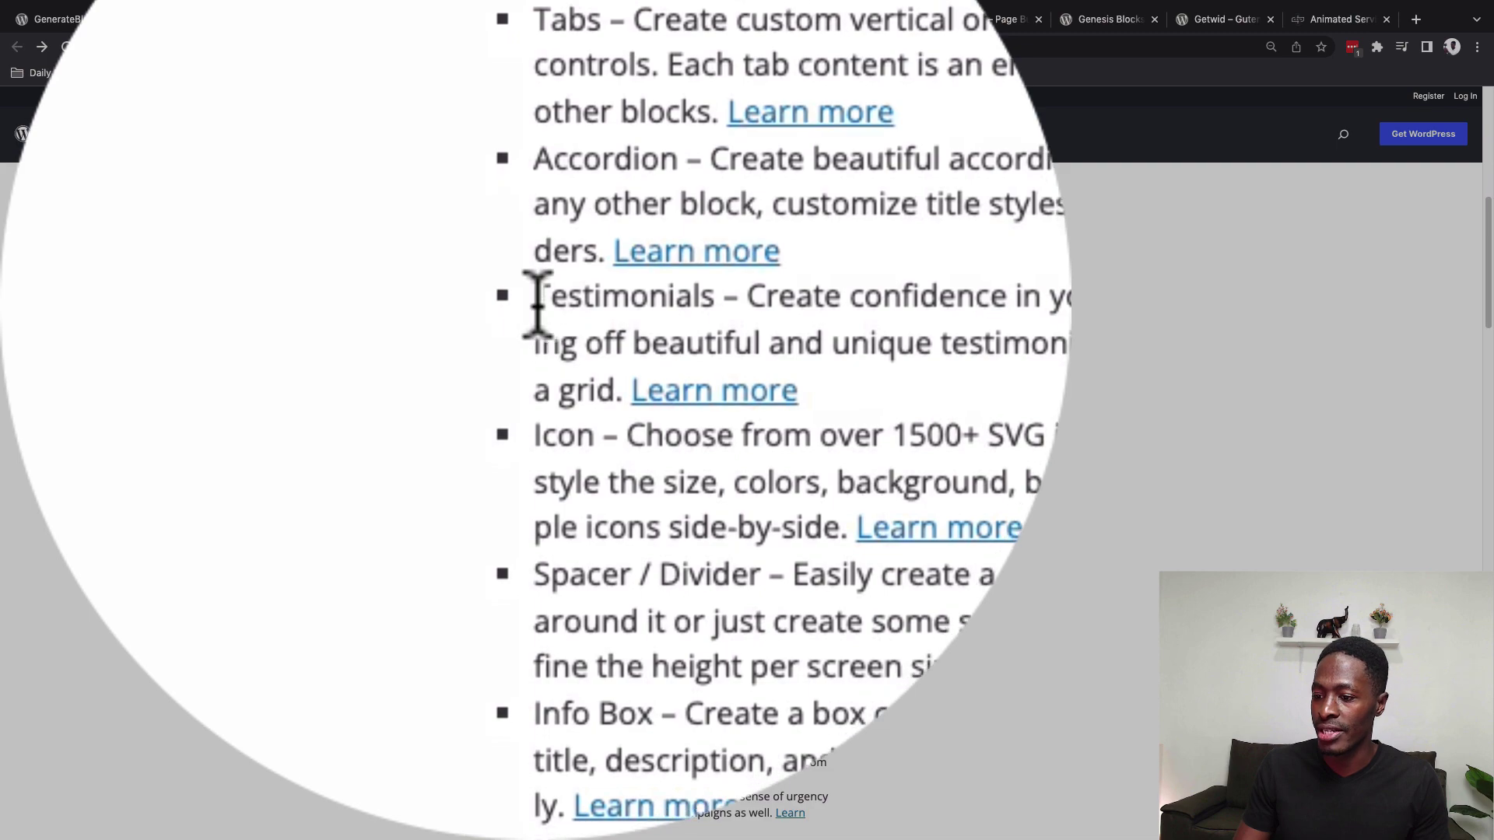
scroll(544, 330, down, 3)
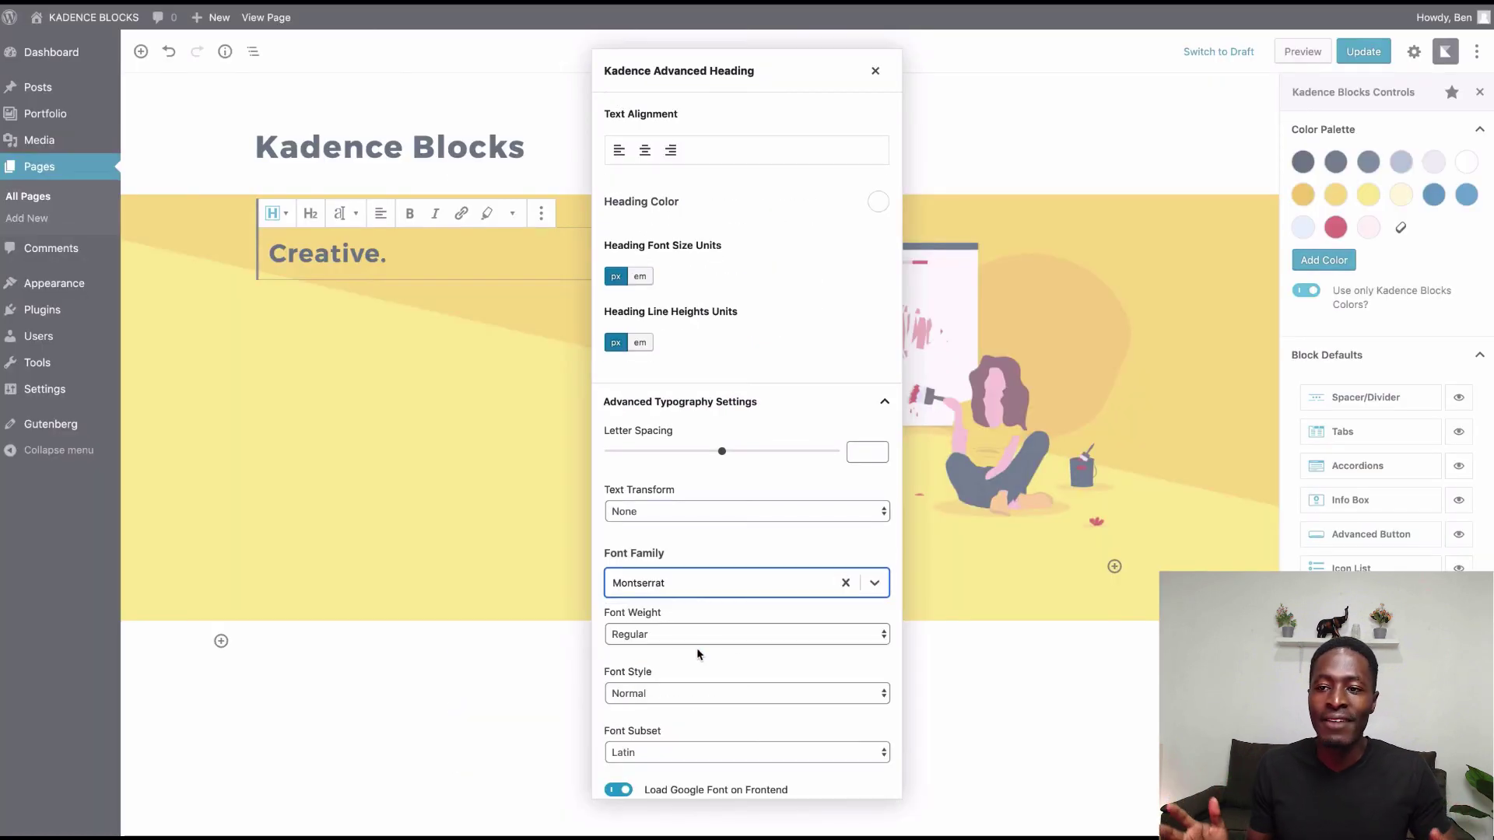
Save and close the heading settings, then insert an Advanced Heading block below 'Creative.'.
scroll(710, 653, down, 3)
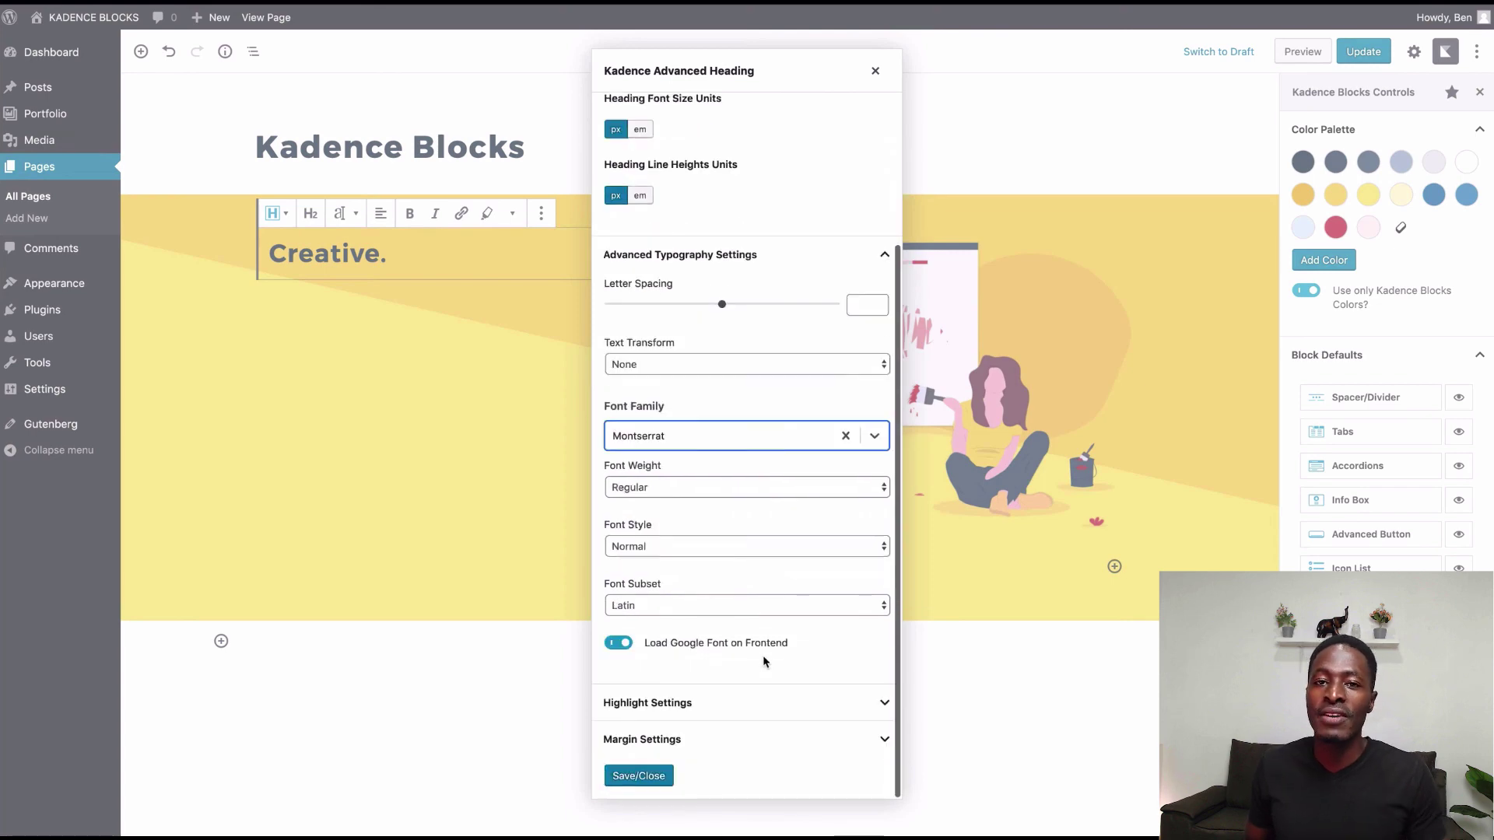
click(639, 775)
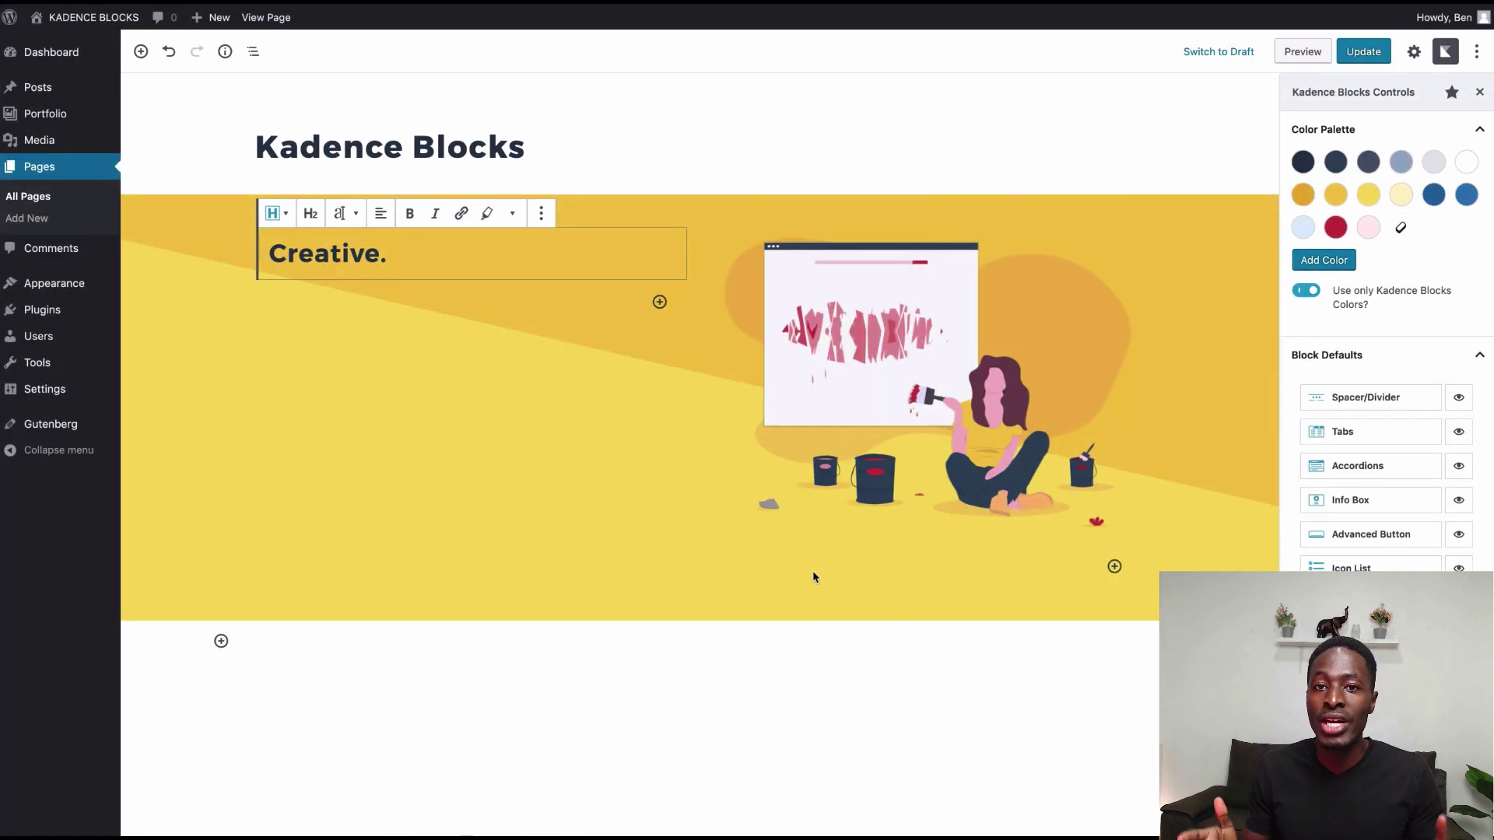
click(659, 302)
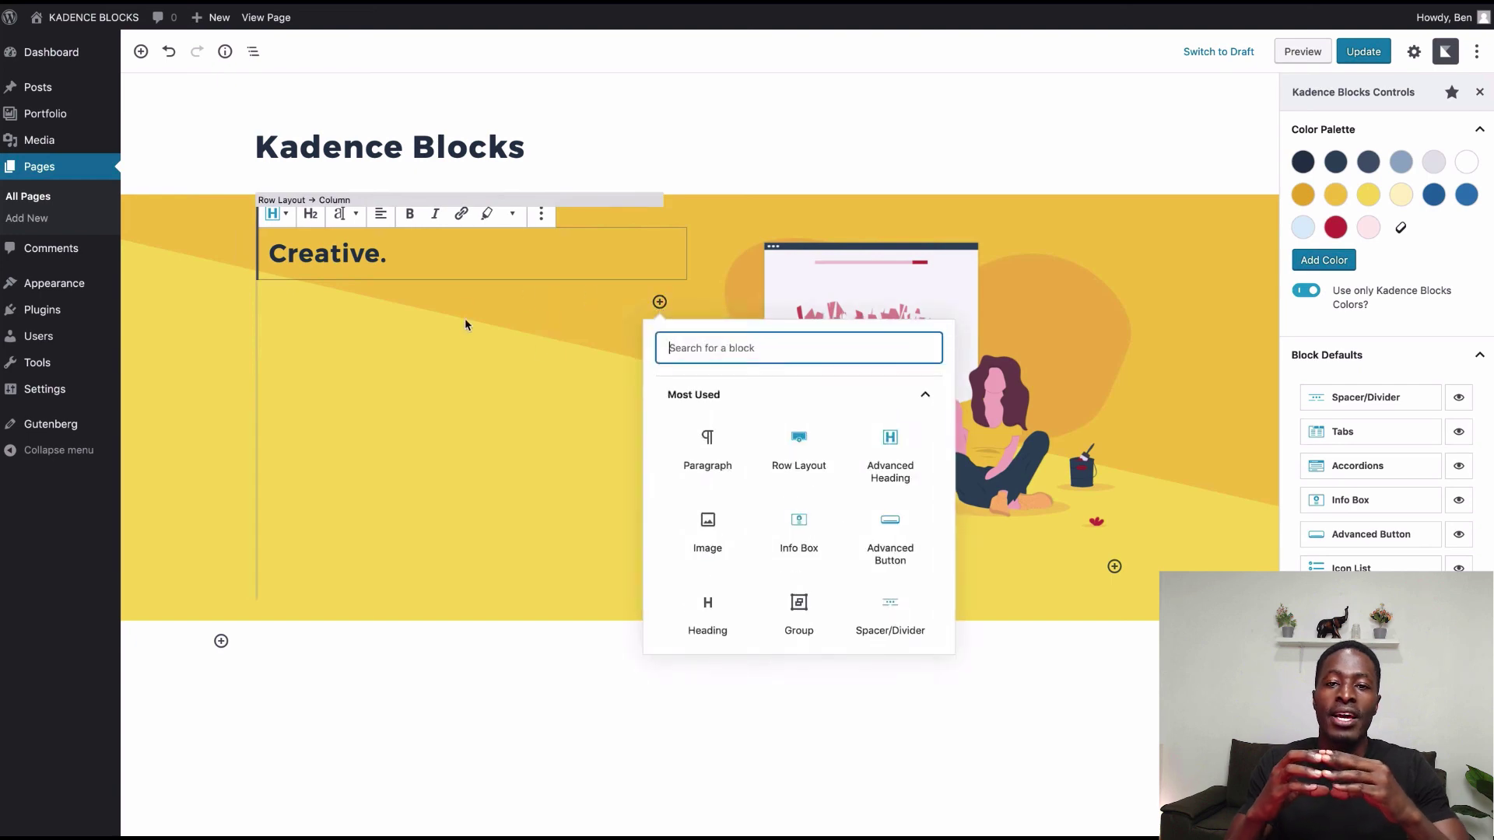
click(898, 475)
Make the new heading an H5 with the pasted design-tool text and -0.1 letter spacing.
click(340, 267)
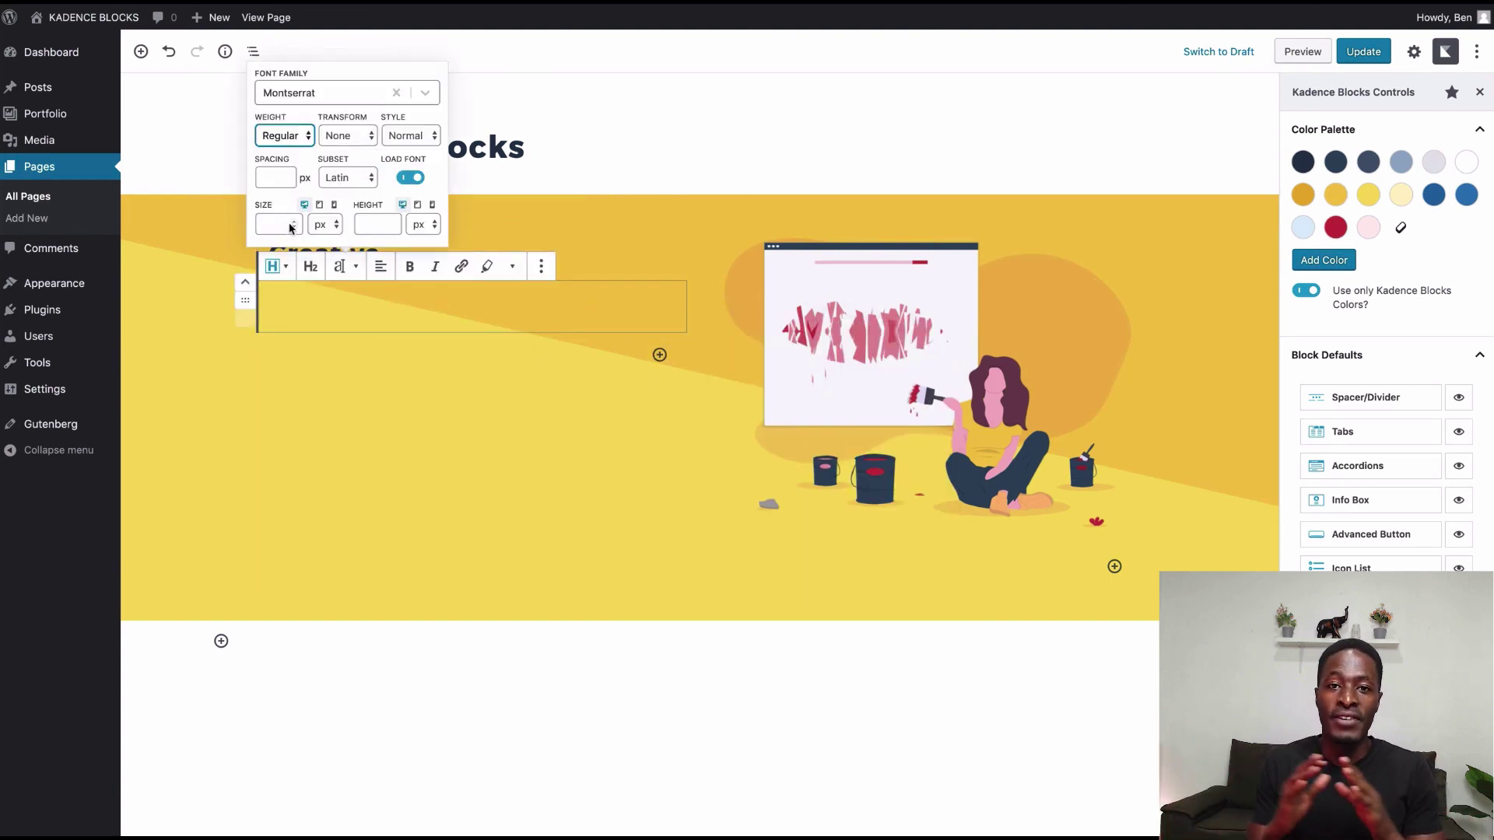
click(316, 277)
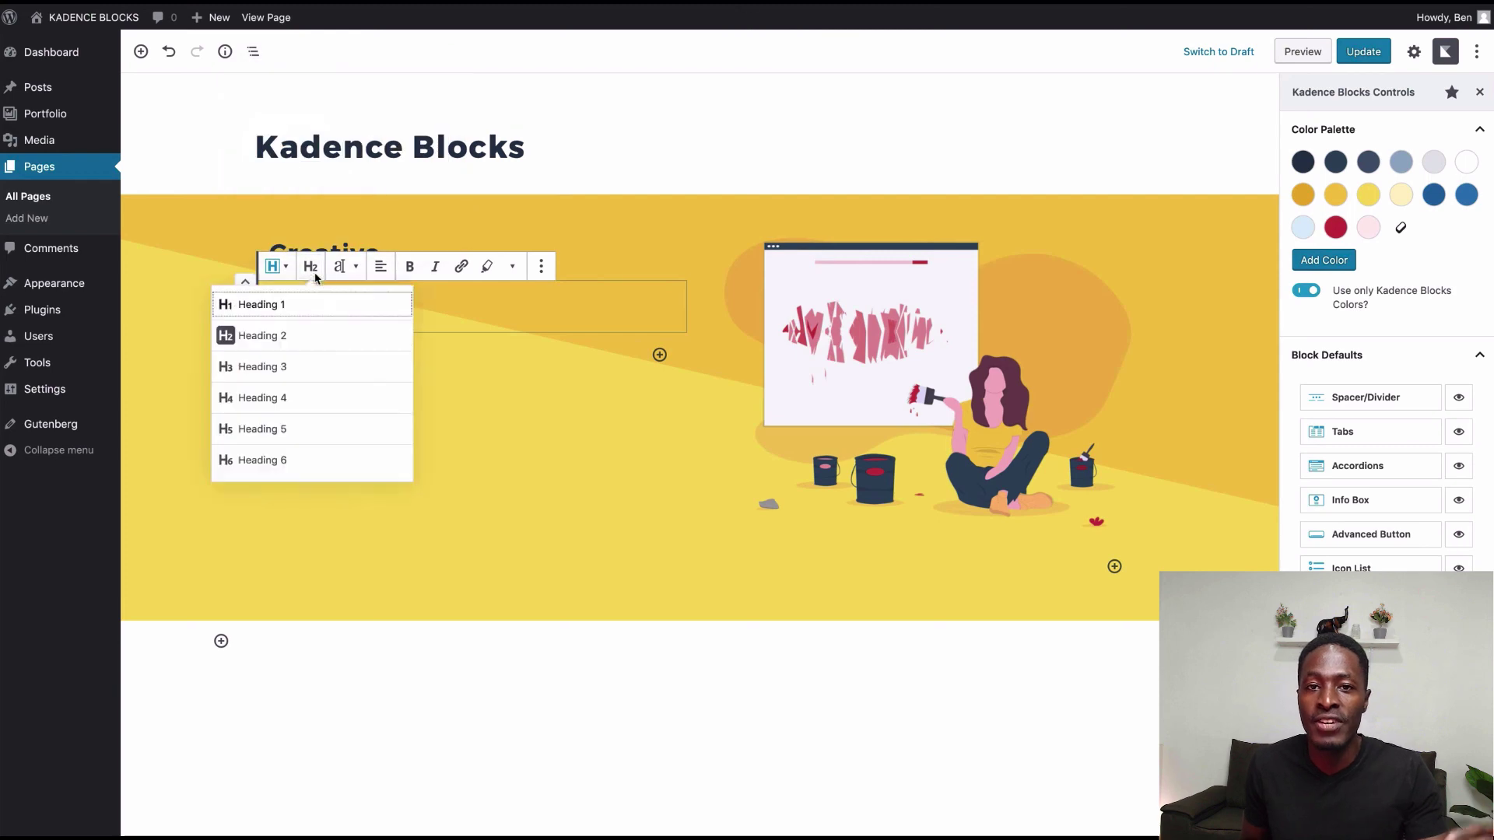
click(288, 423)
text(Use the WordPress Editor as a creative design tool. Edit and see the results in real time.)
click(340, 269)
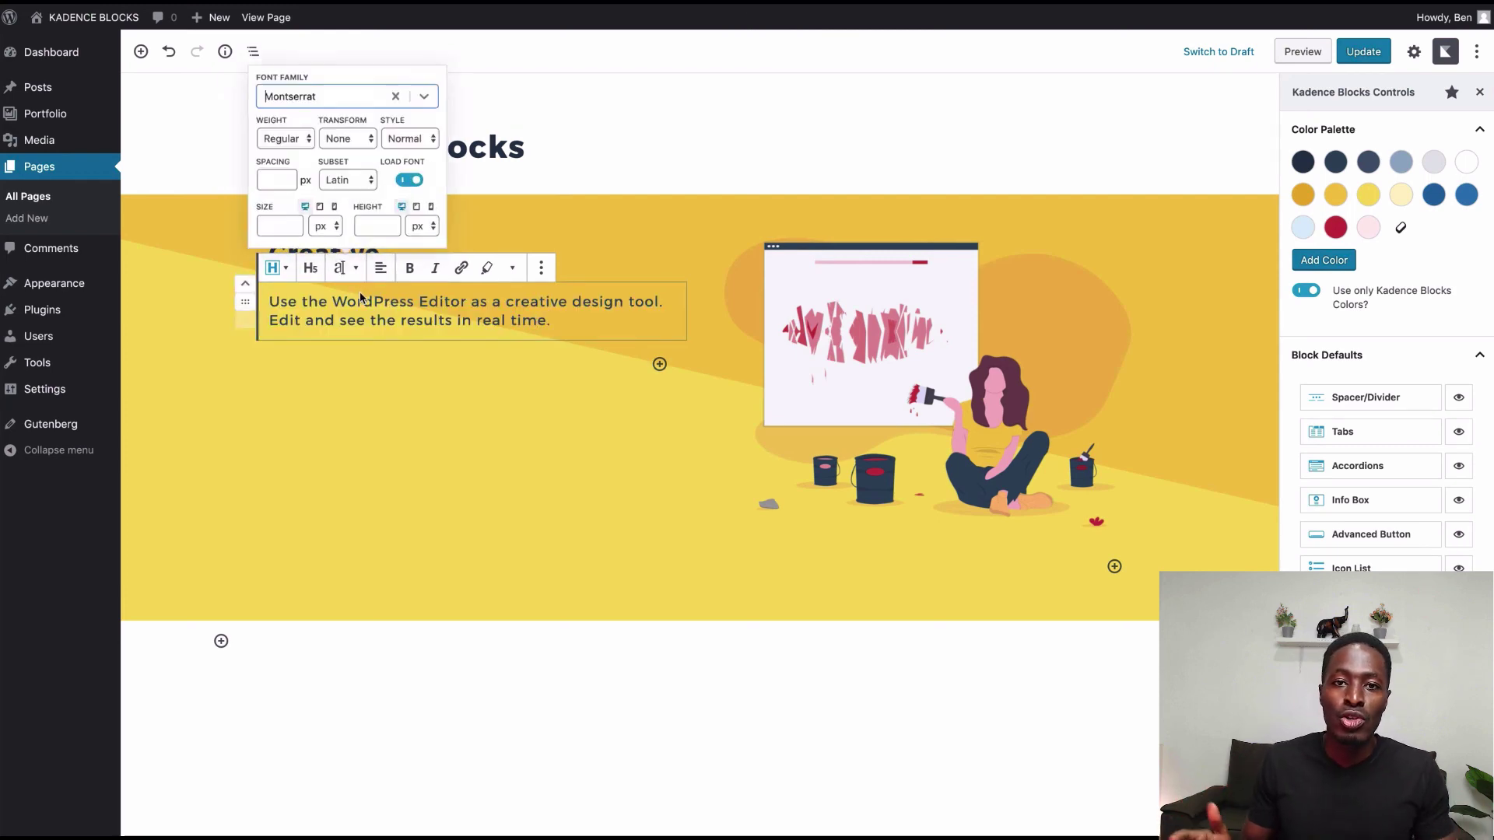
click(276, 178)
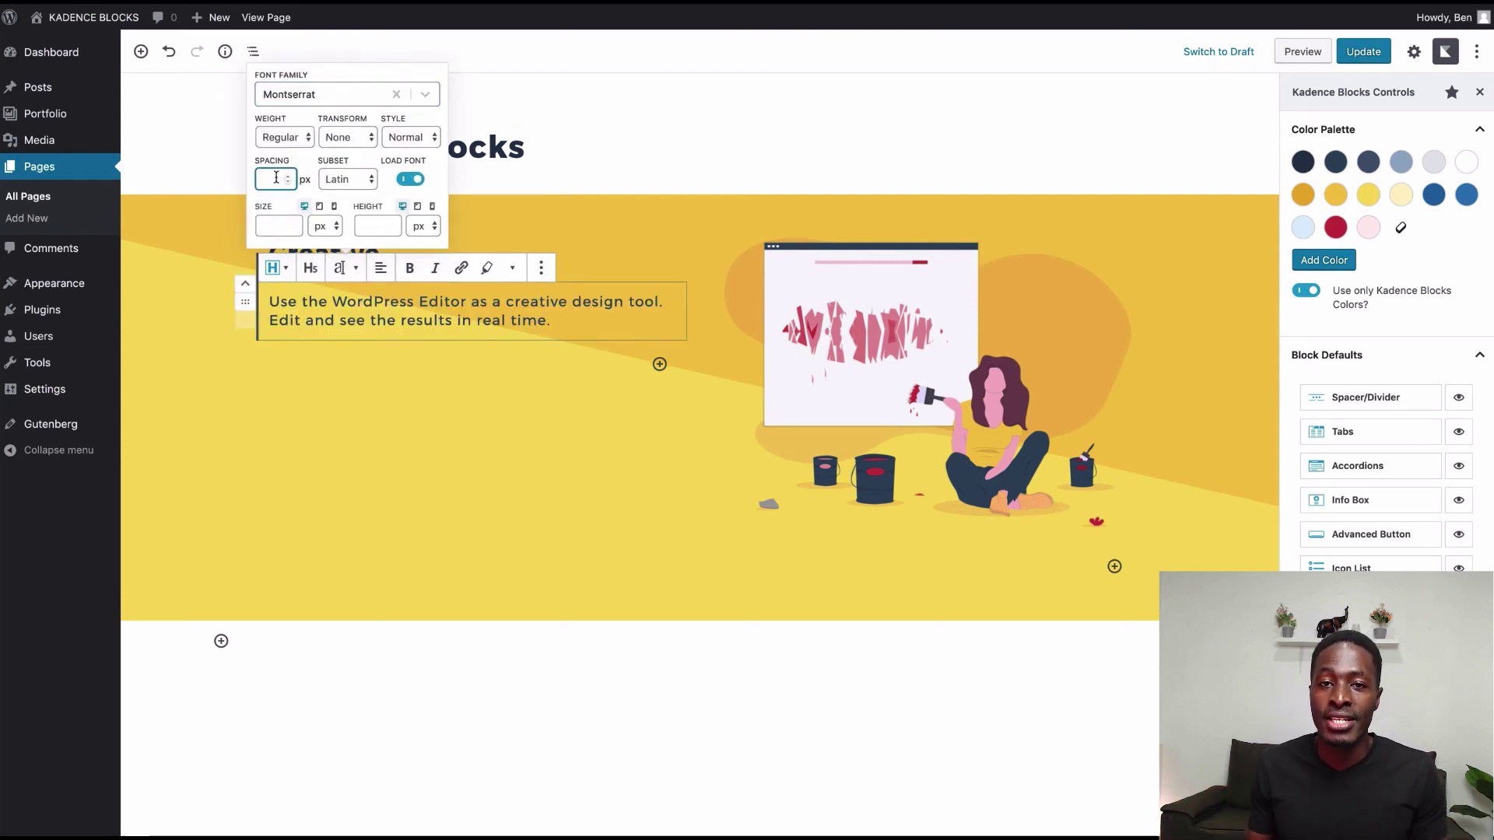
text(-0.1)
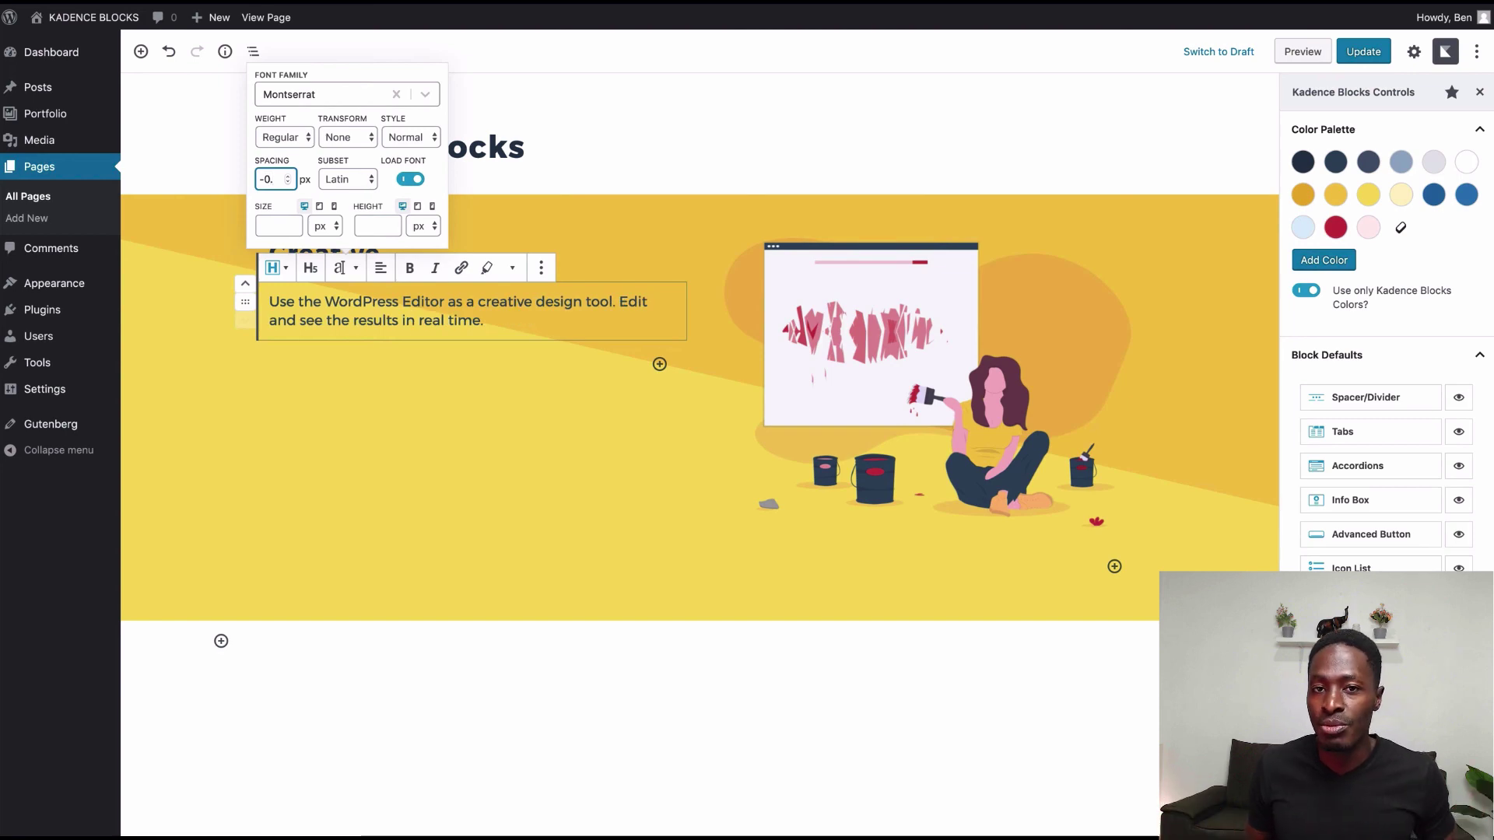
click(473, 303)
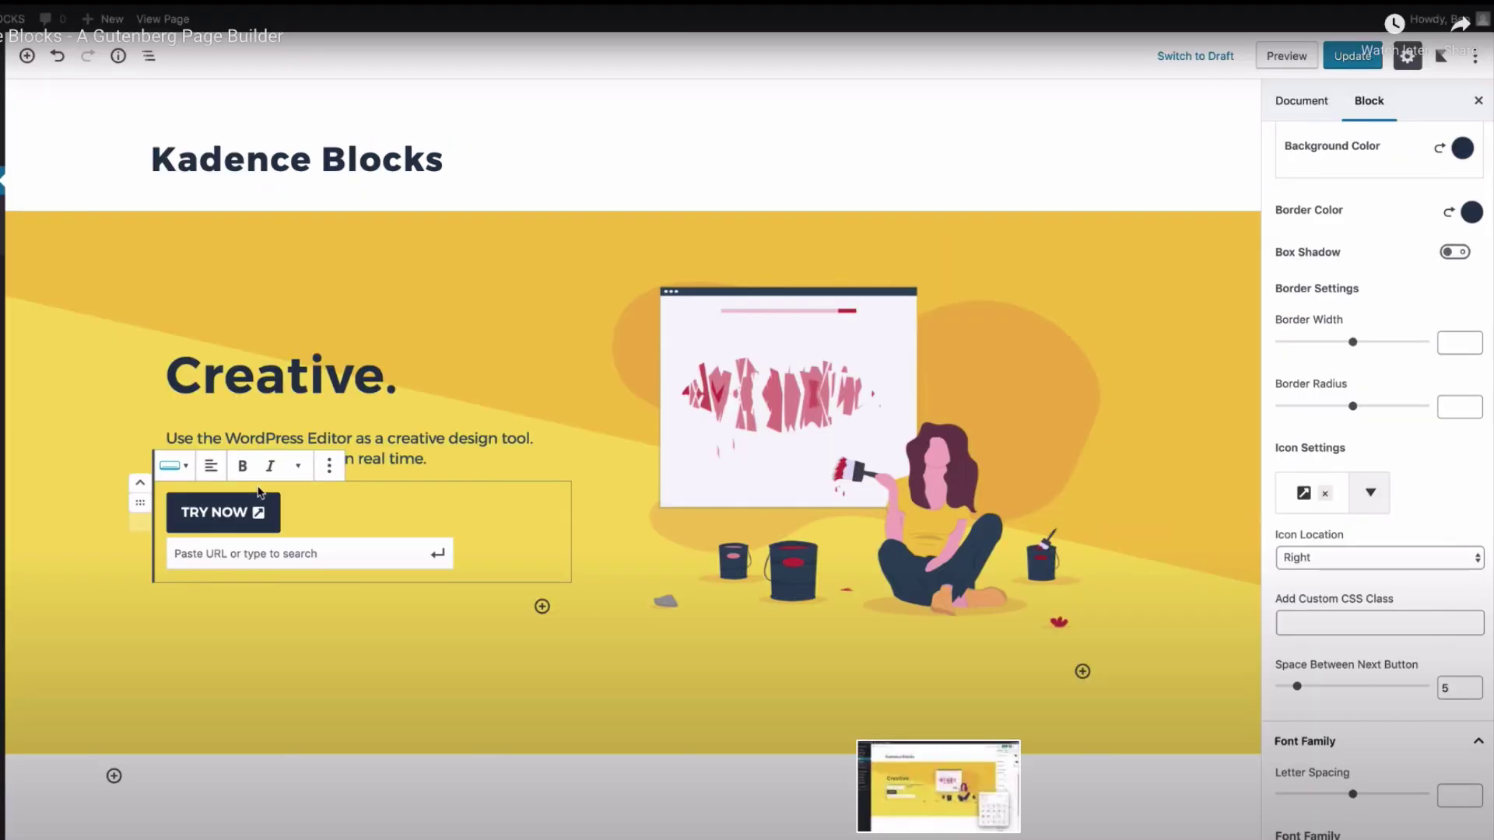
Close the button colour picker, collapse Button 1 and expand Button 2 settings.
scroll(1457, 304, up, 10)
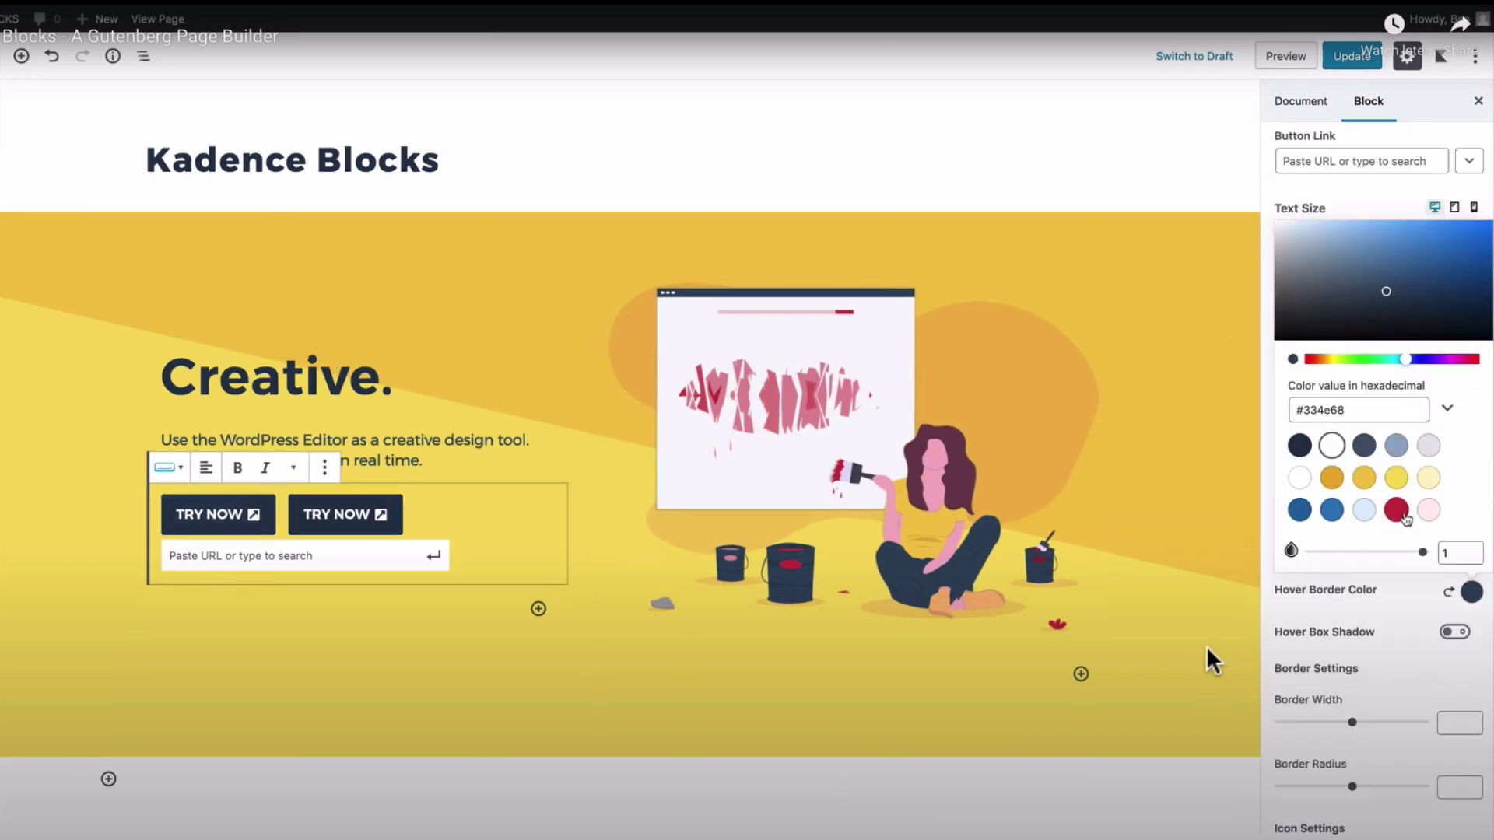
click(1431, 595)
scroll(1414, 585, up, 3)
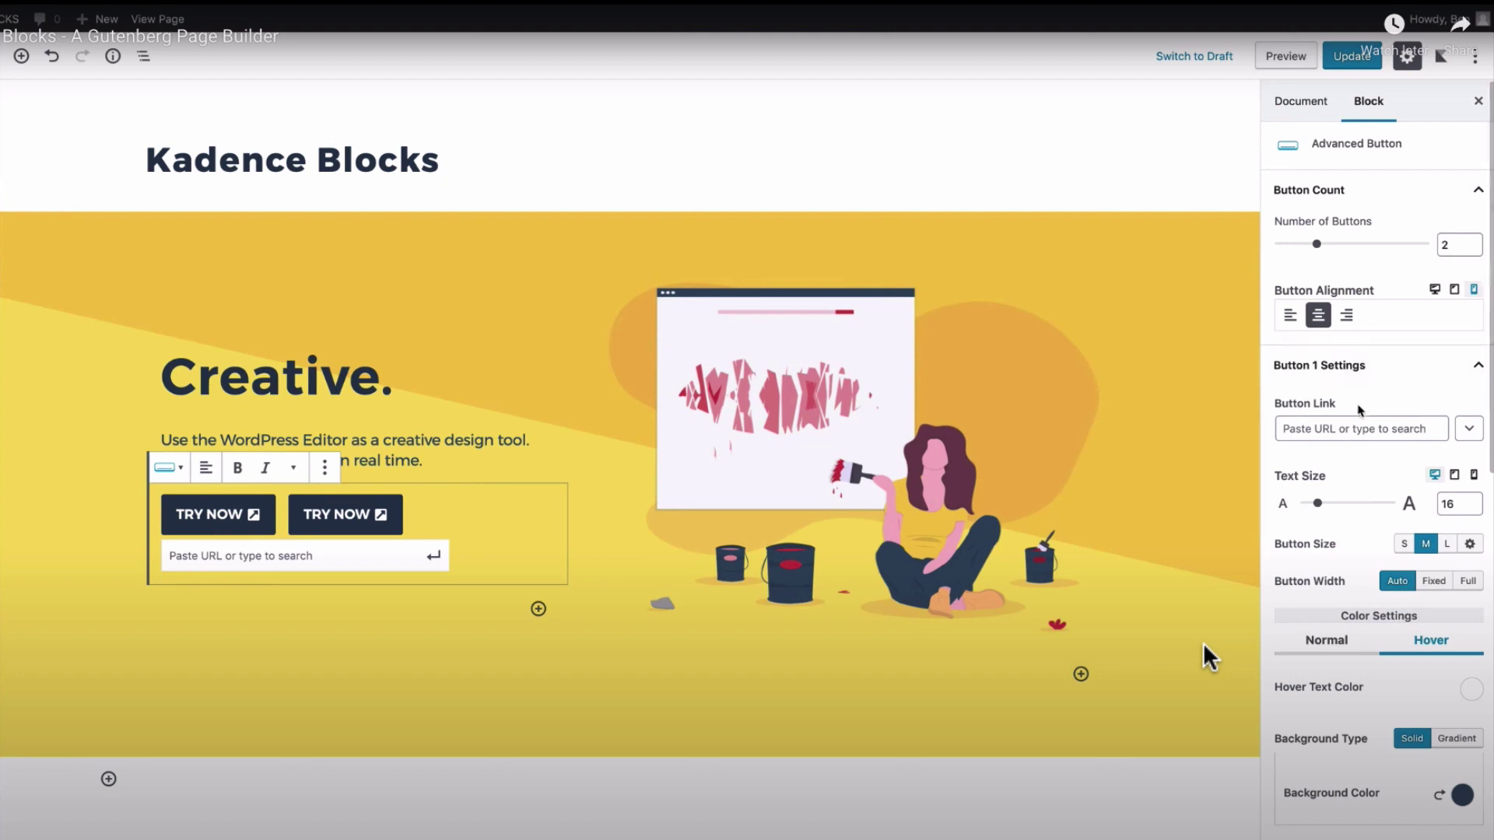
click(1358, 374)
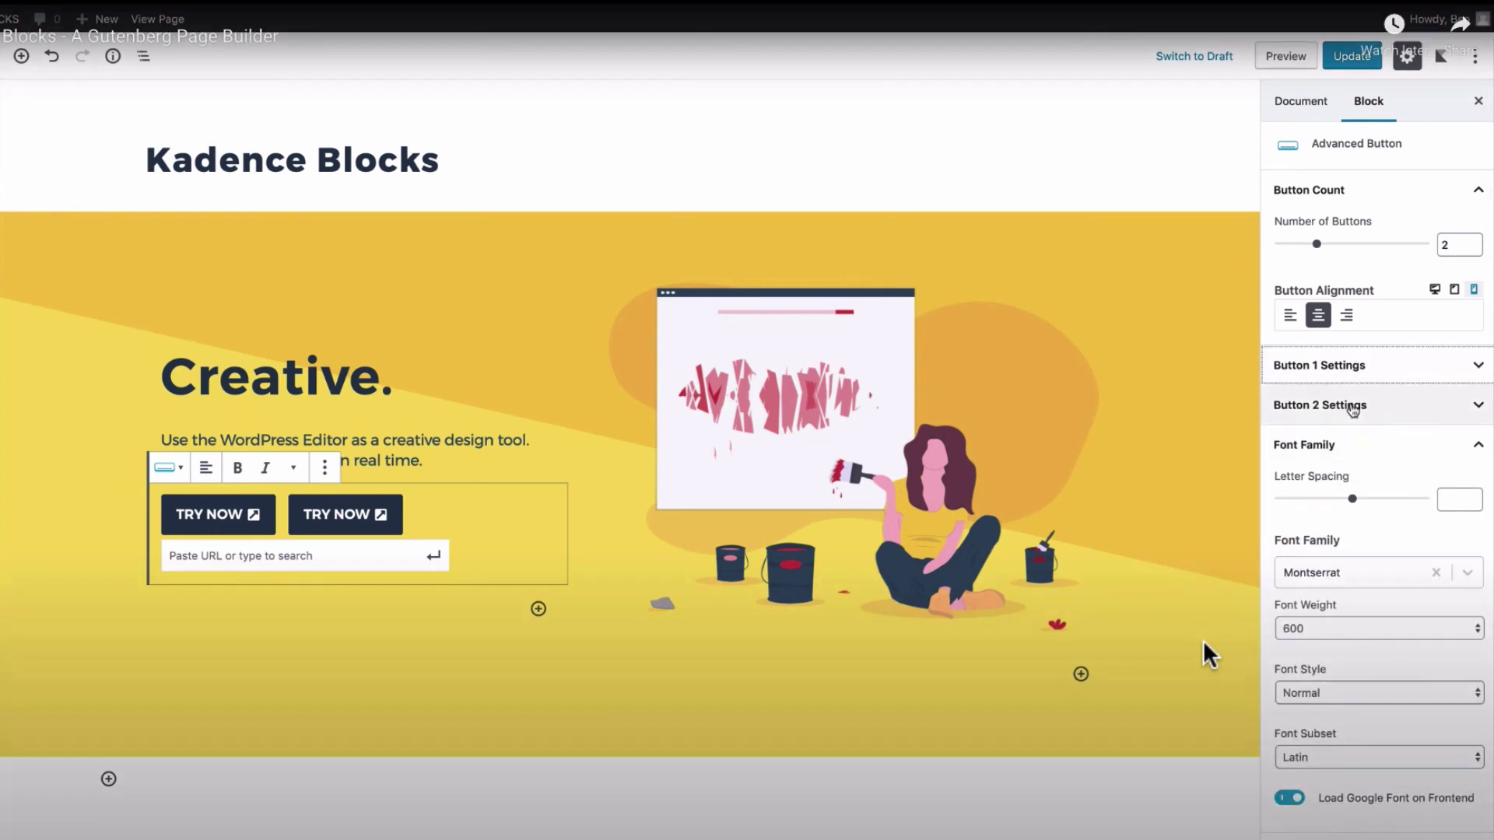
click(1345, 408)
scroll(1367, 501, down, 1)
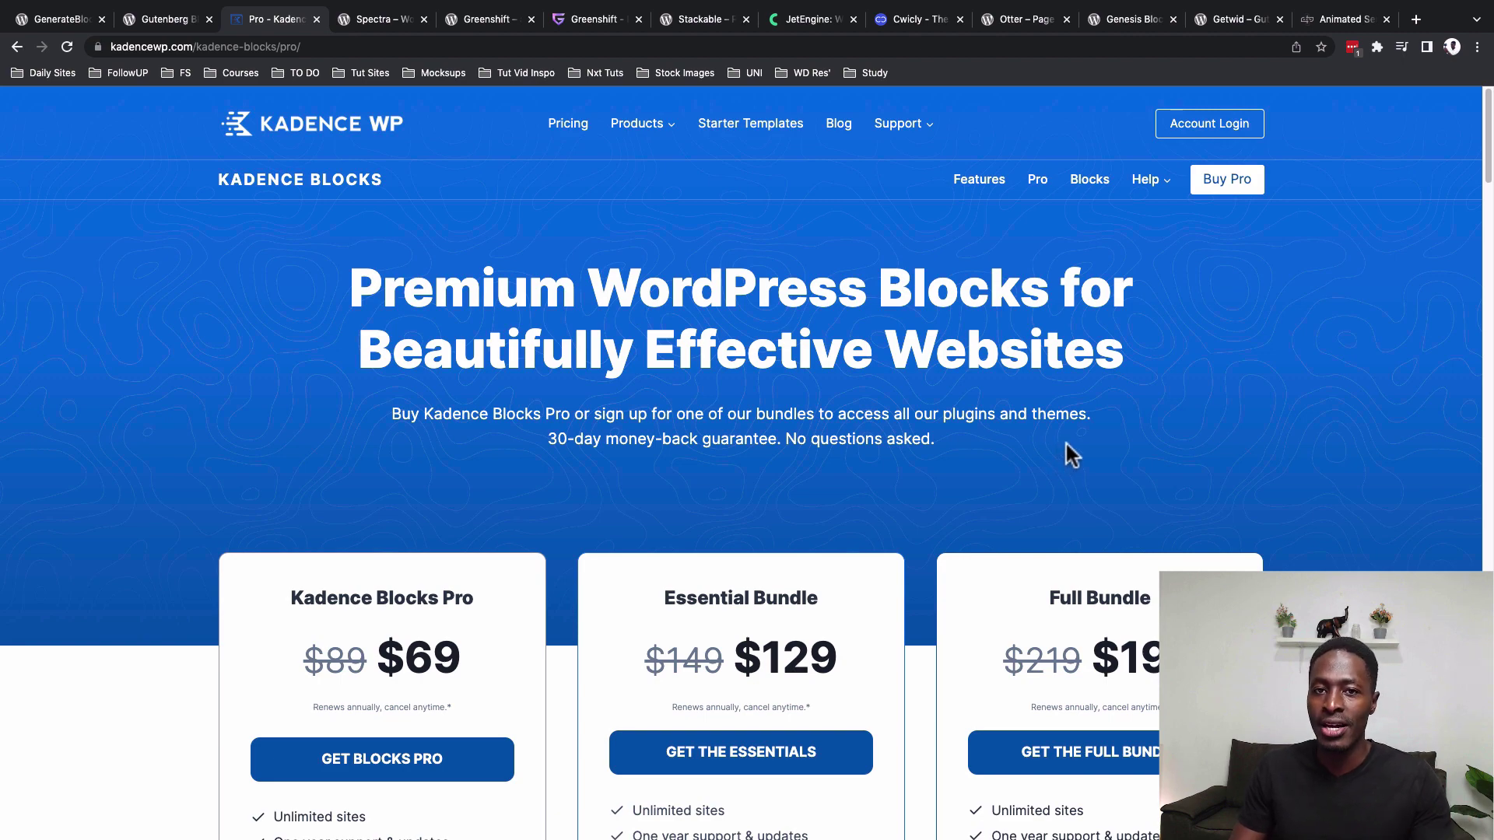
Read through the Kadence Blocks Pro cards, from Split Content and Advanced Slider down to Premium Features.
scroll(1260, 437, down, 5)
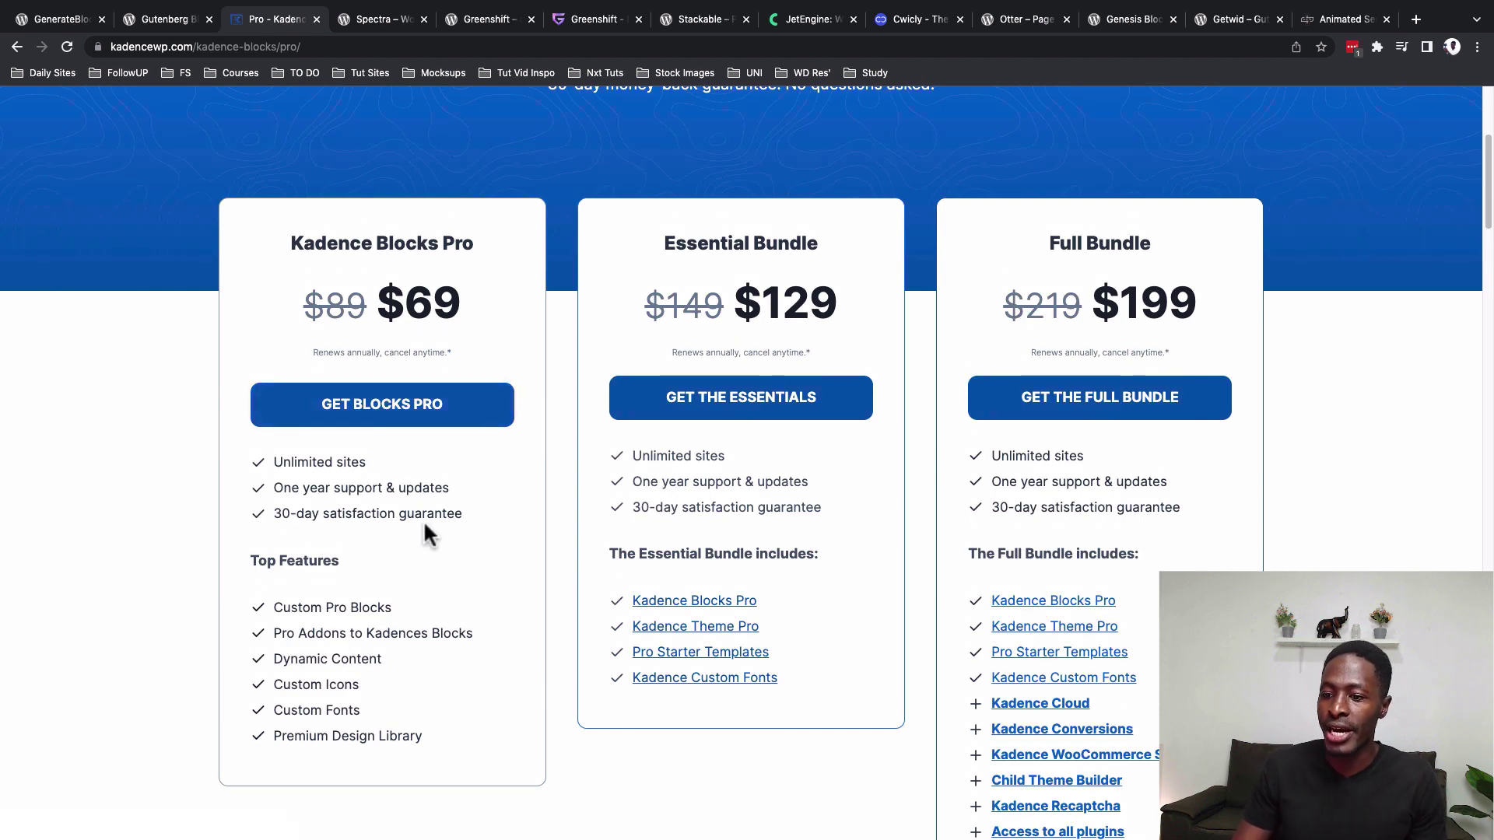
scroll(423, 519, down, 15)
scroll(343, 491, up, 5)
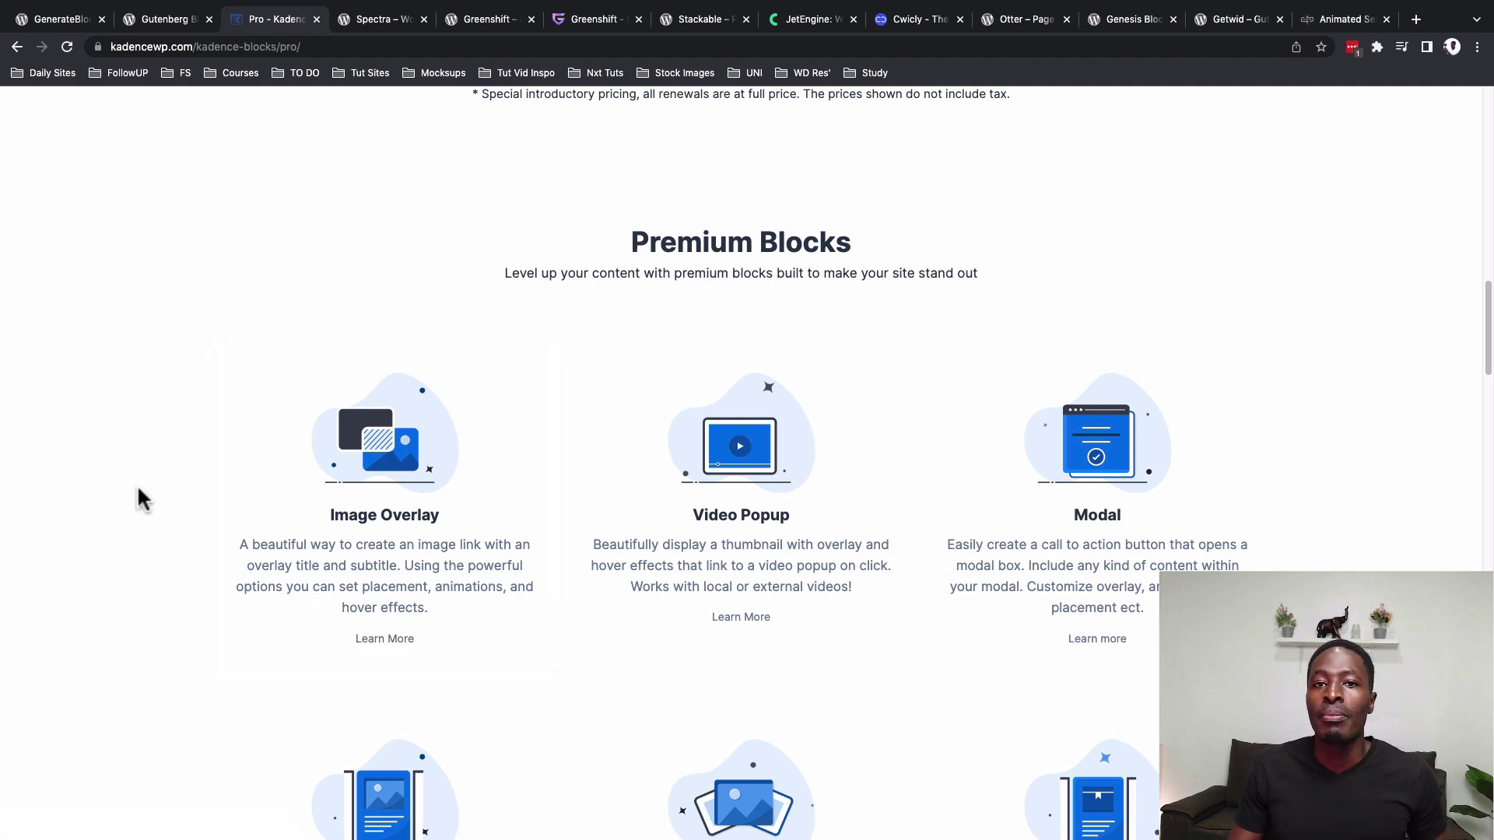
scroll(137, 490, down, 1)
scroll(137, 488, down, 3)
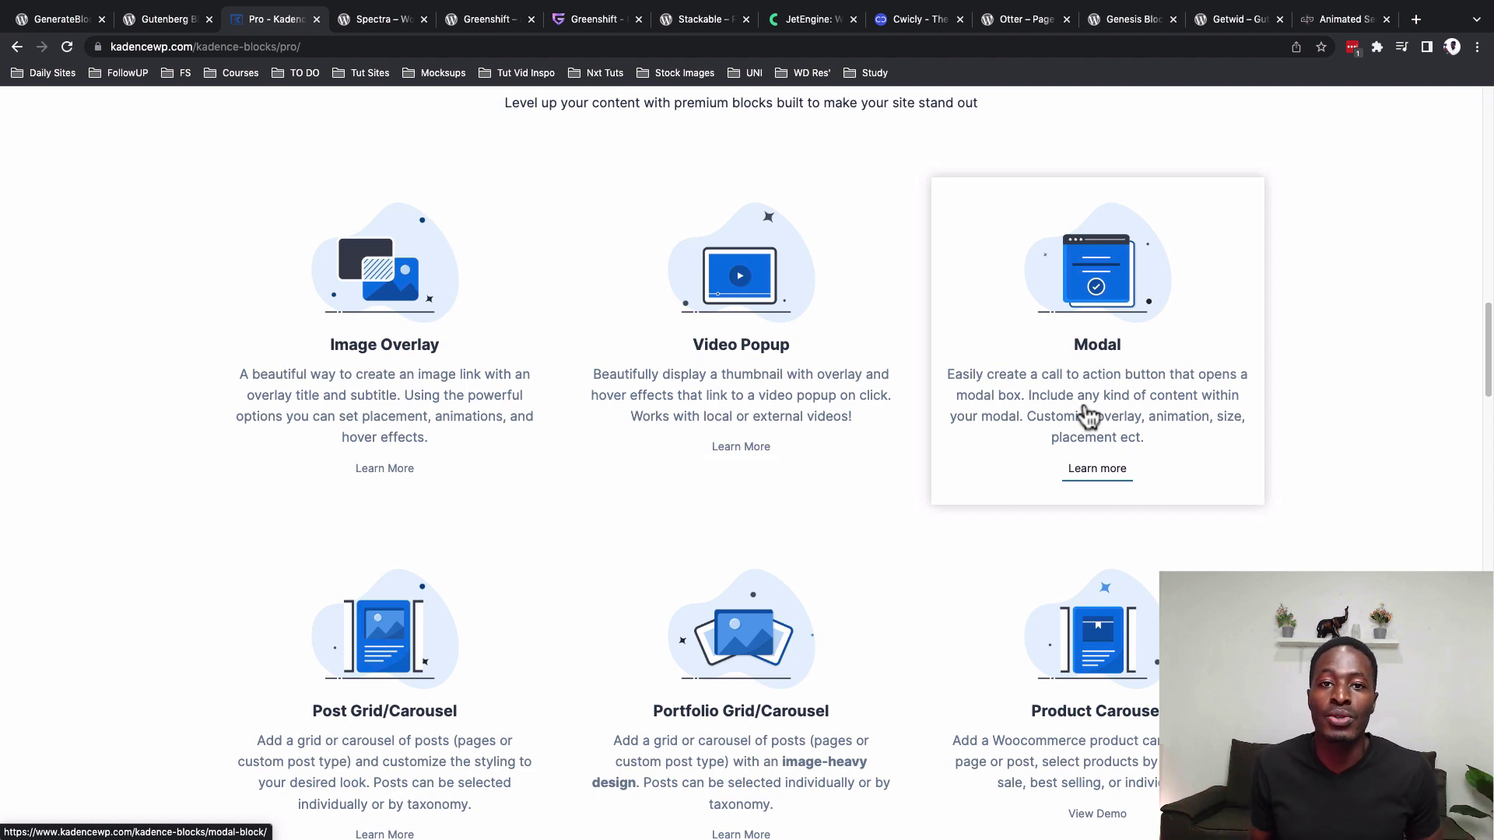
scroll(134, 477, down, 4)
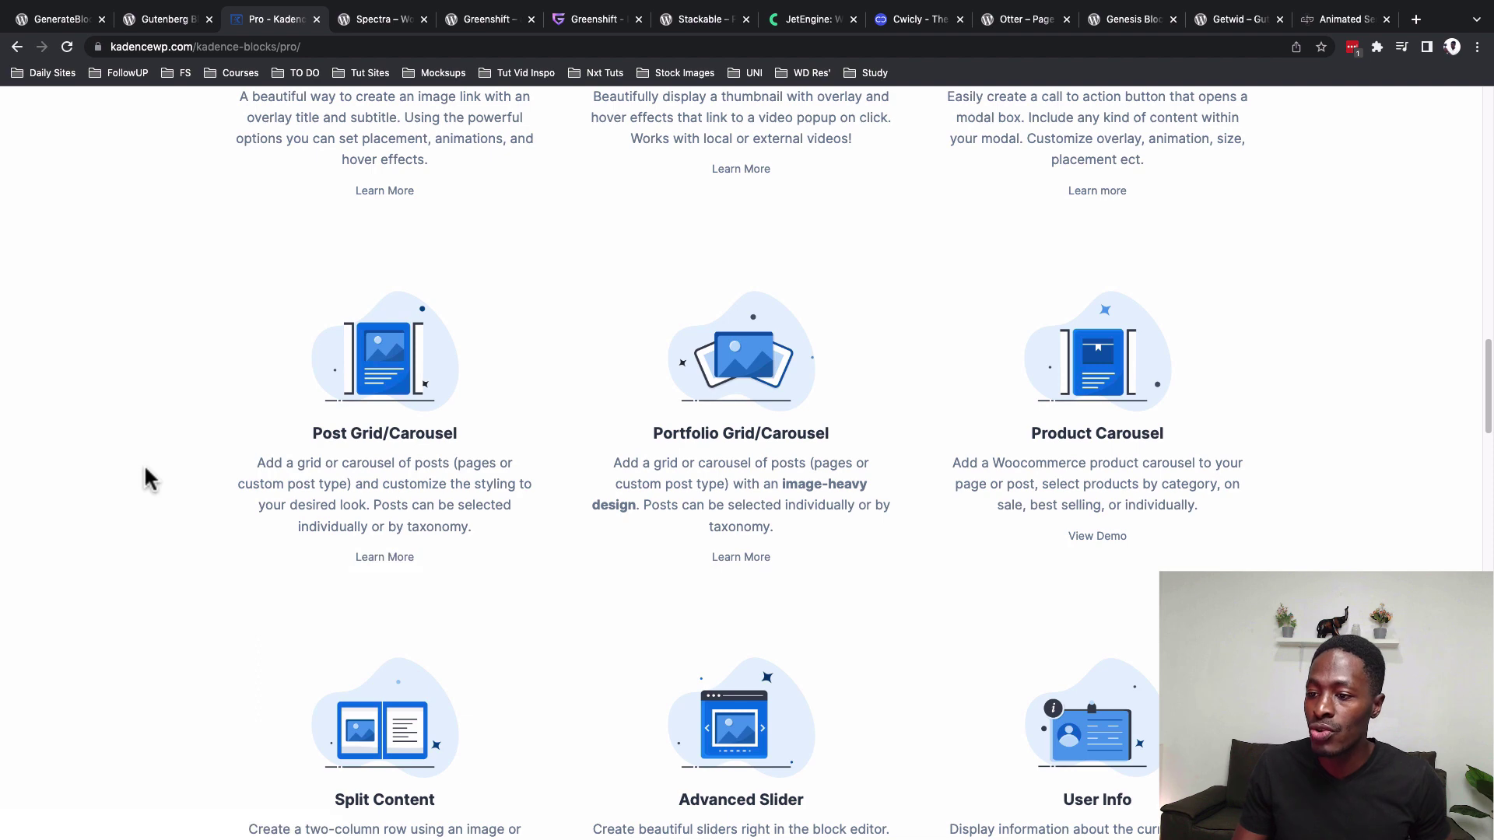
scroll(1048, 464, down, 2)
scroll(1027, 490, up, 1)
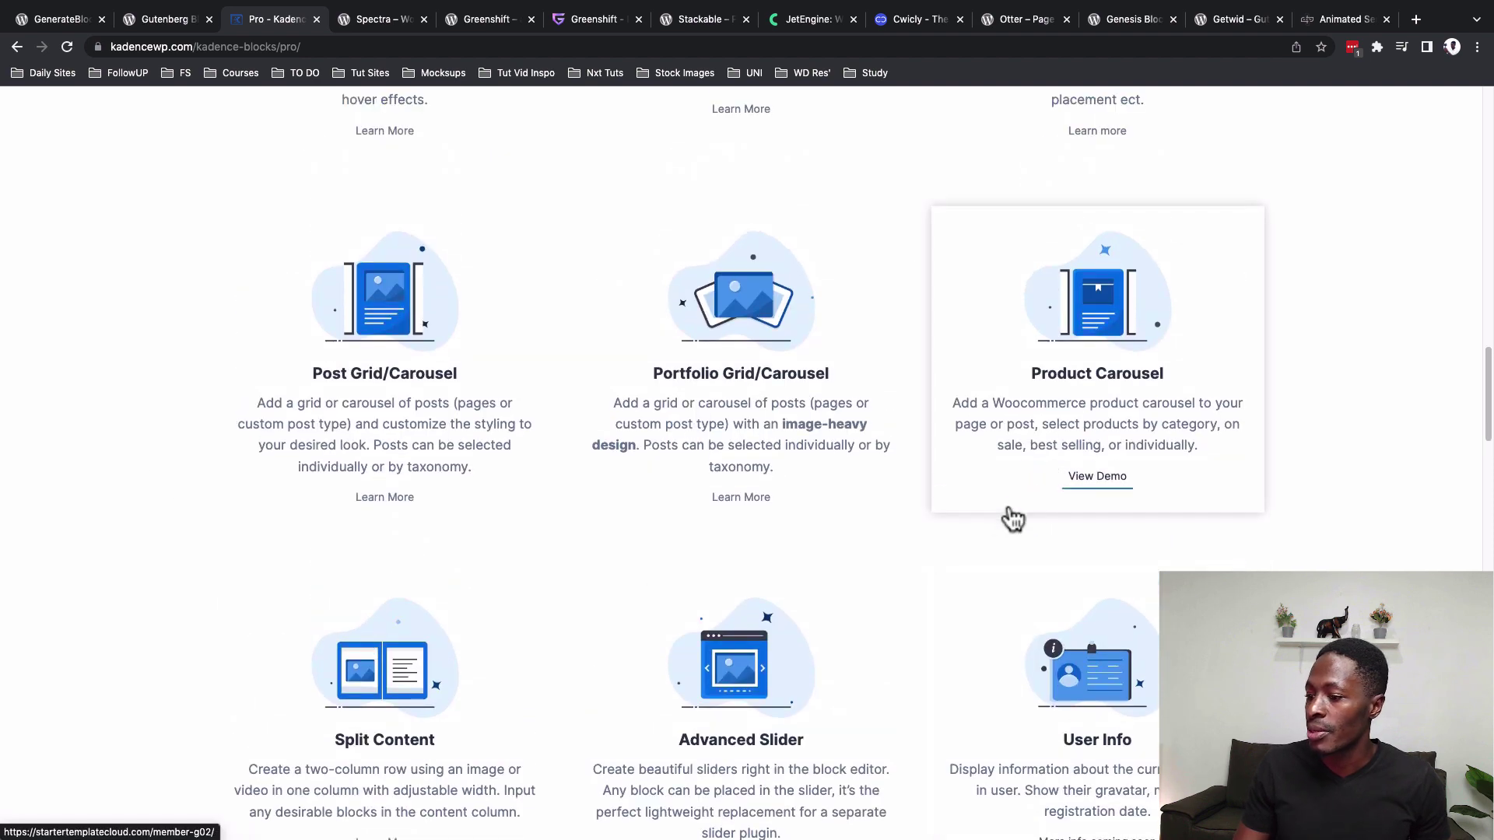
scroll(1004, 519, down, 2)
scroll(505, 562, down, 1)
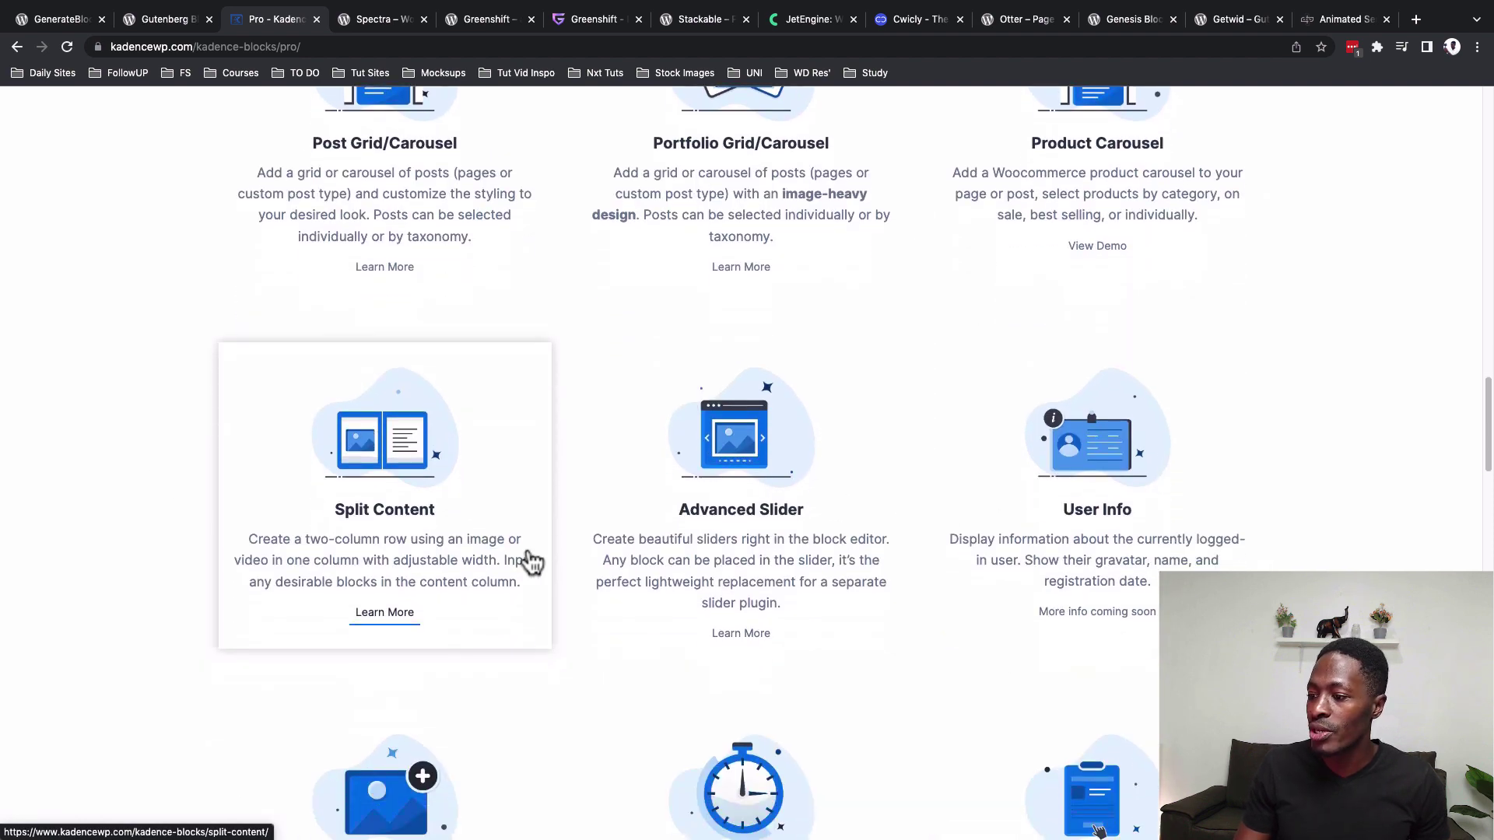
scroll(860, 581, down, 6)
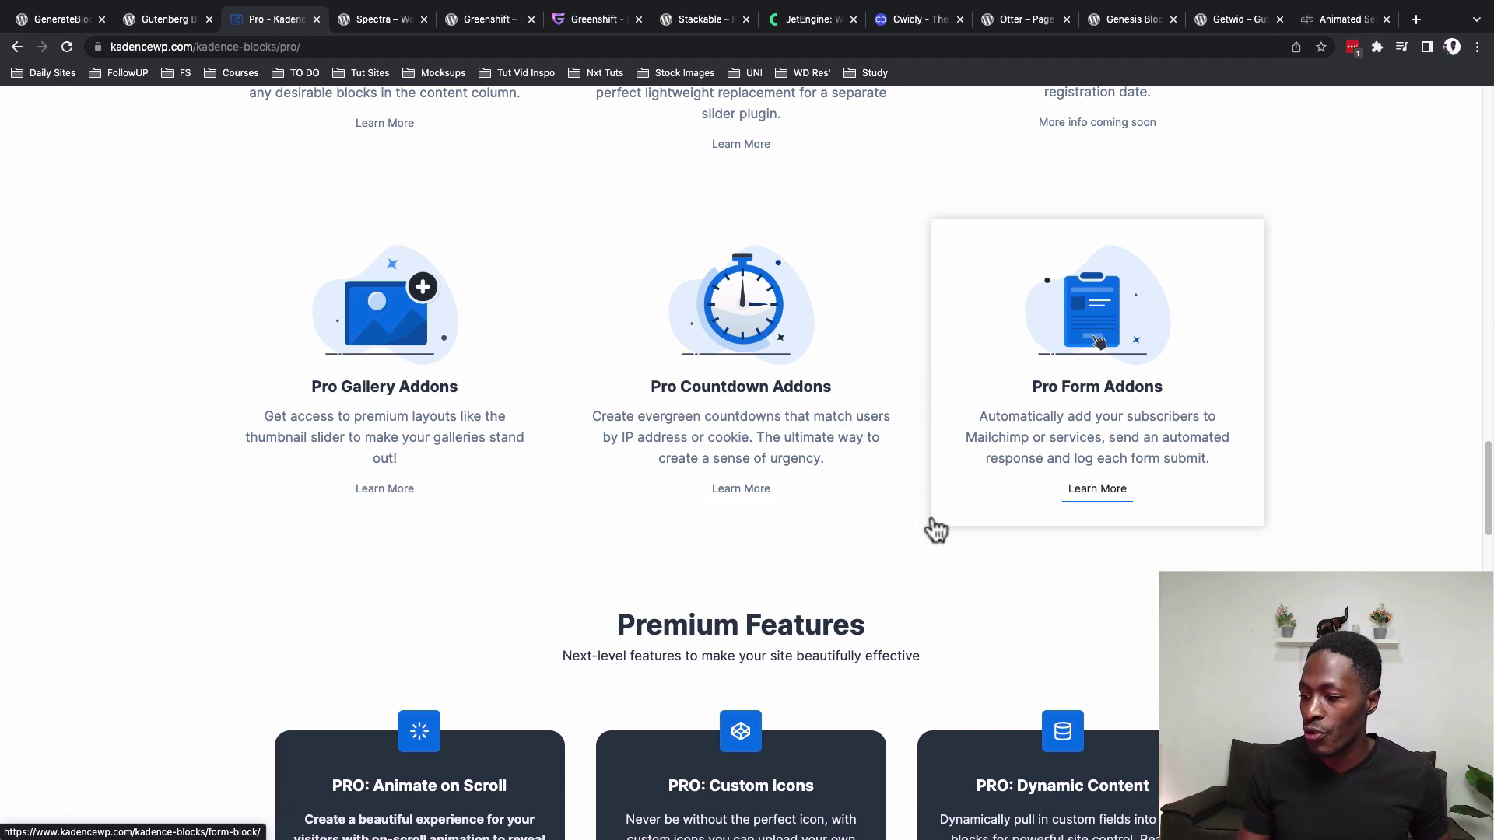
Review Premium Features and the 'See Why Pro is Better' table, then go to the Spectra tab.
scroll(925, 549, down, 6)
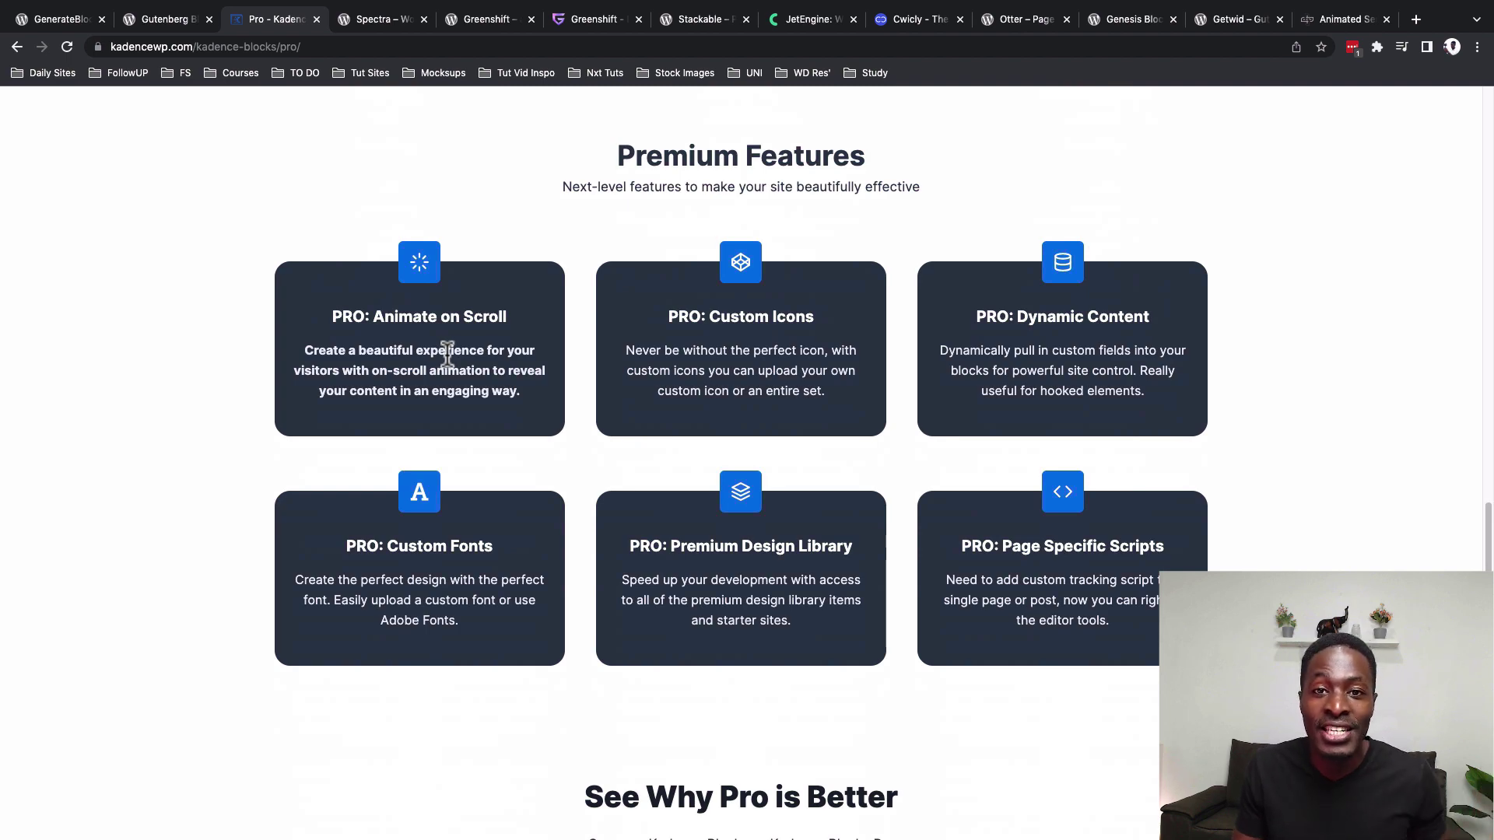
scroll(447, 354, down, 8)
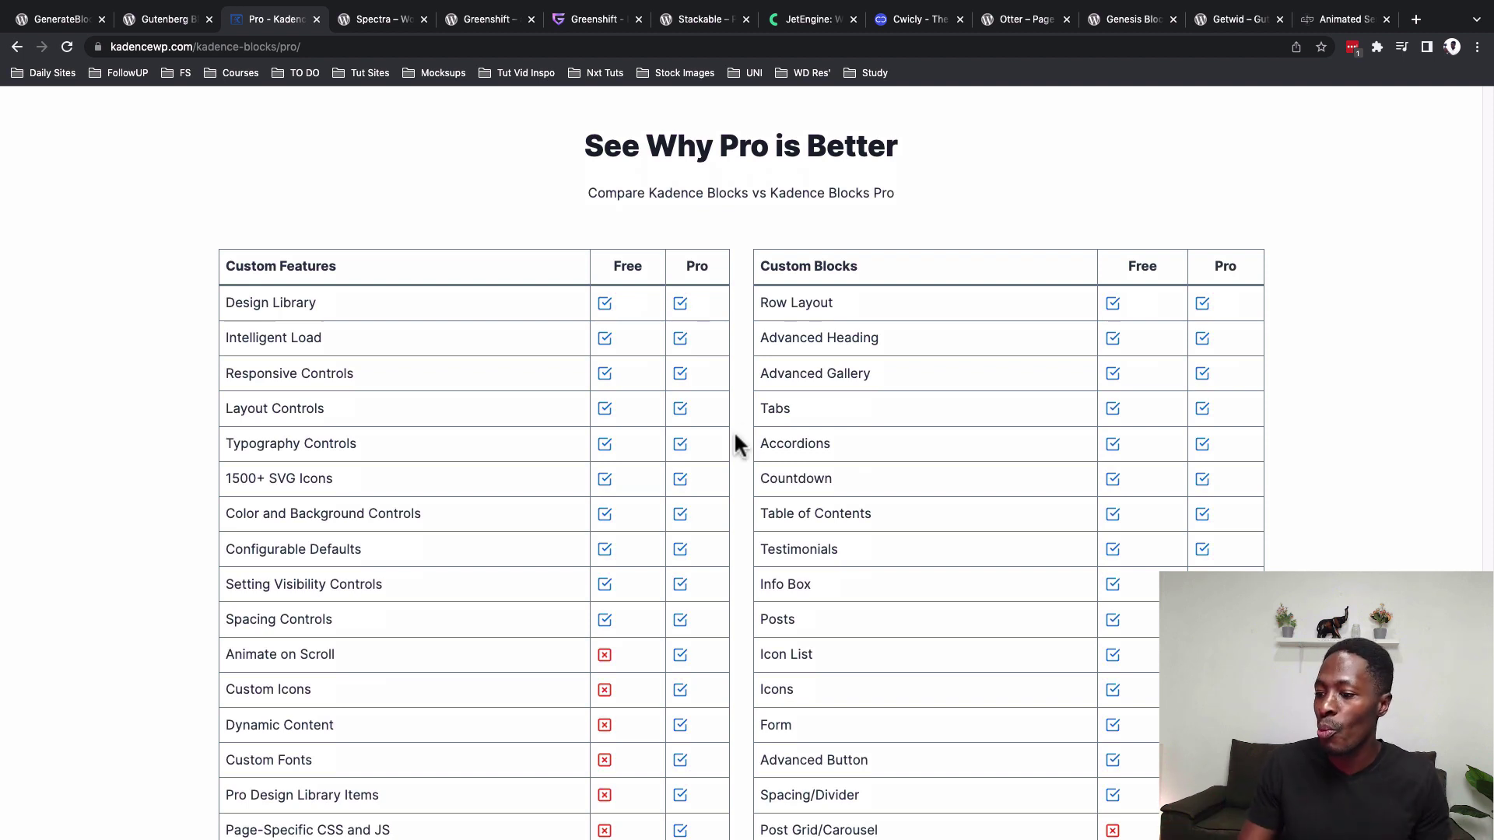
scroll(735, 443, down, 2)
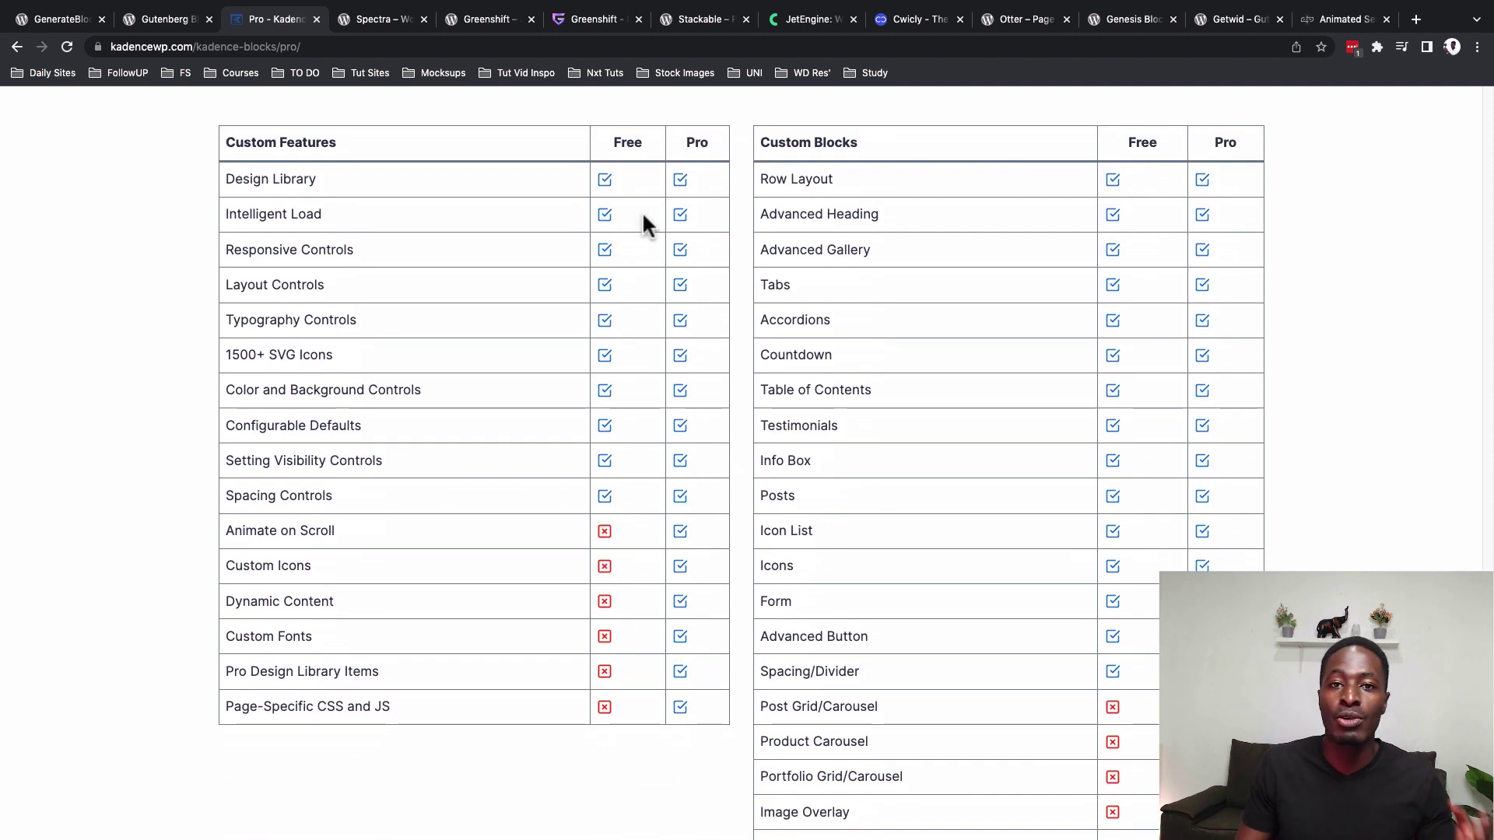
scroll(1156, 436, down, 4)
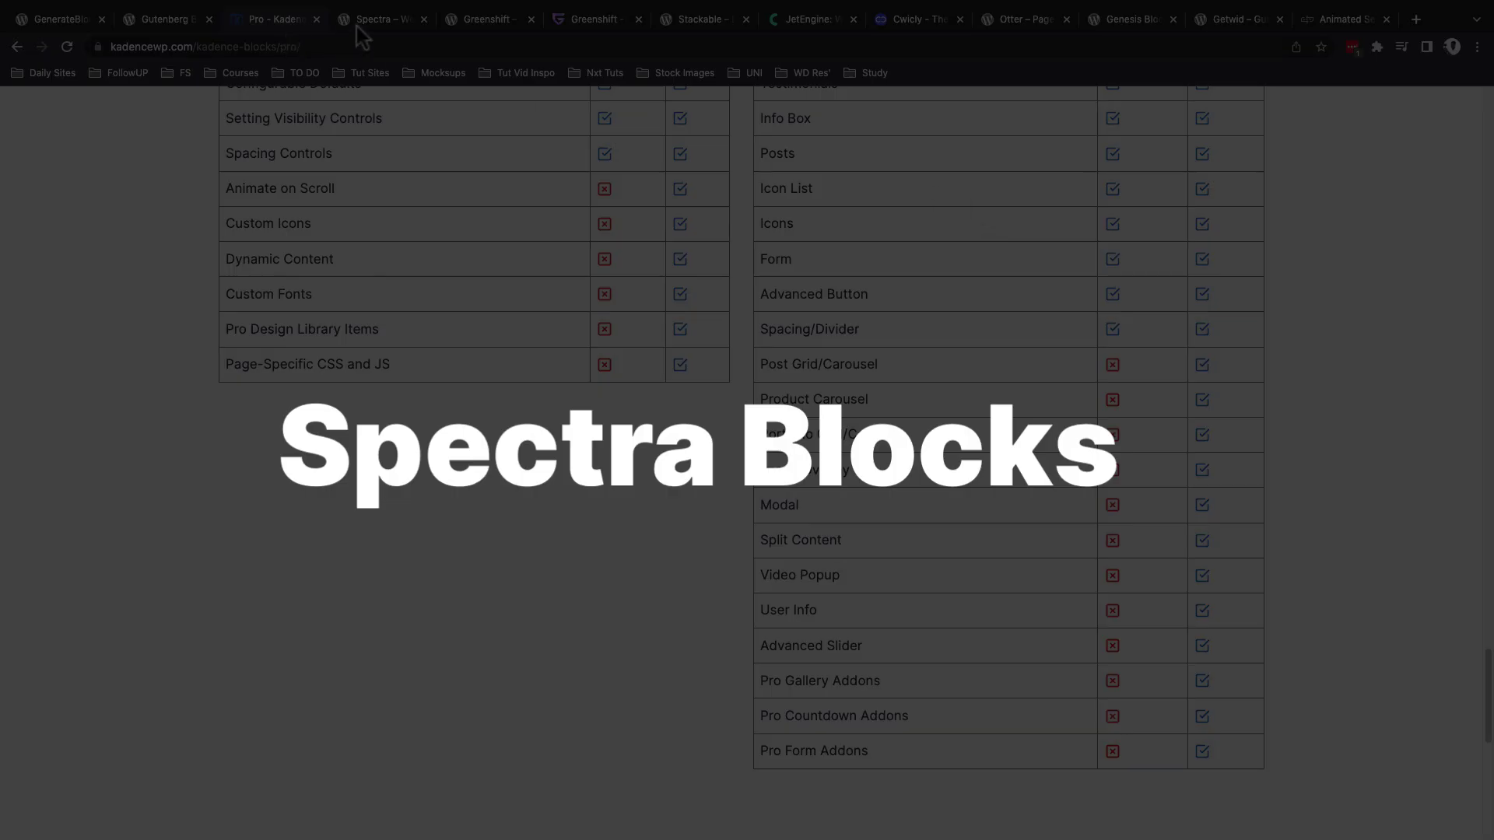
click(378, 22)
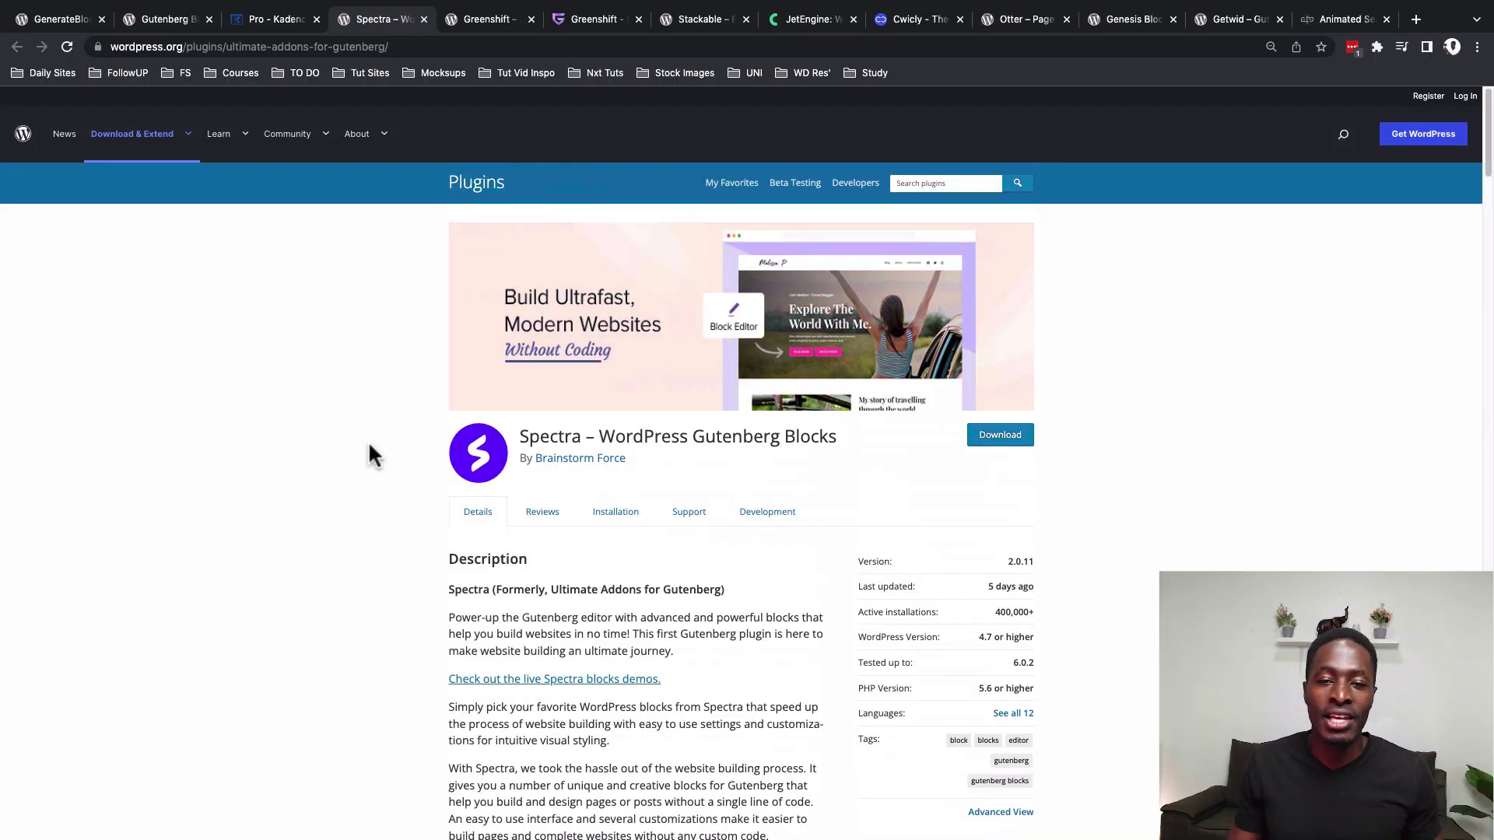
Read the Spectra blocks library down to Table Of Contents, Team, Testimonial and 'Many More Blocks Coming Soon!'.
scroll(369, 450, down, 3)
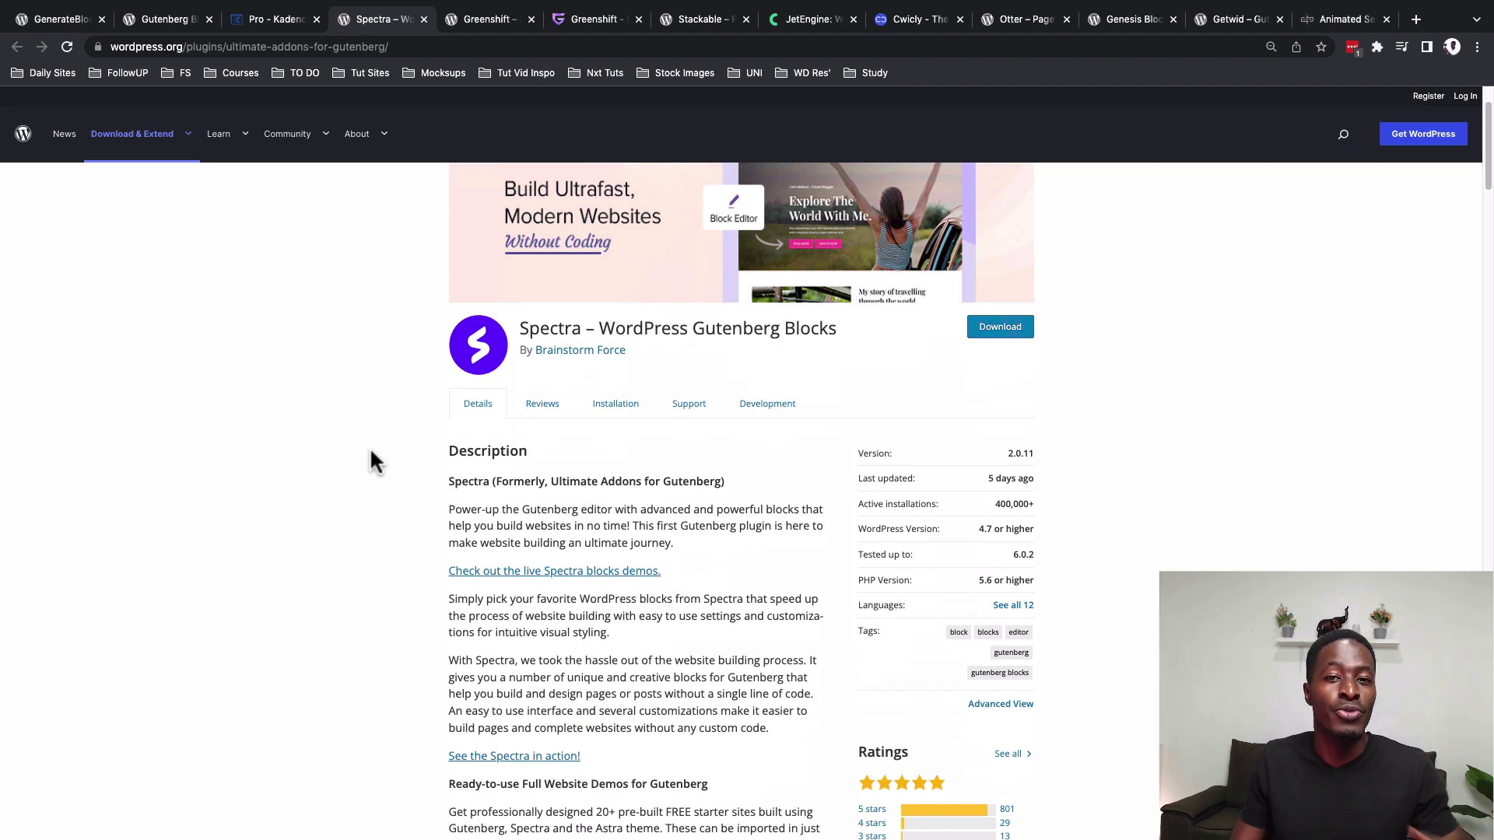
scroll(372, 461, down, 10)
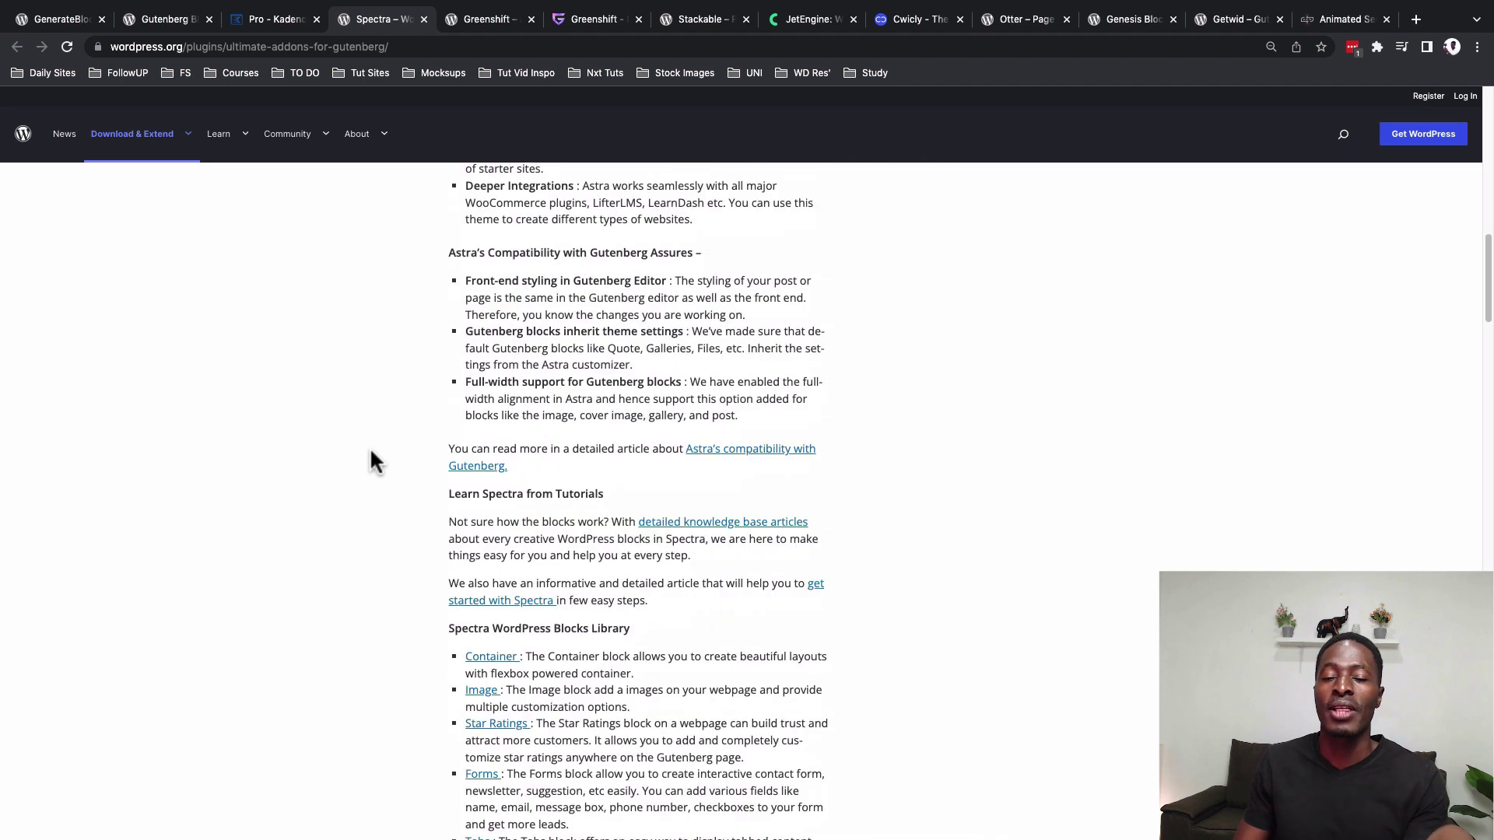
scroll(371, 461, down, 3)
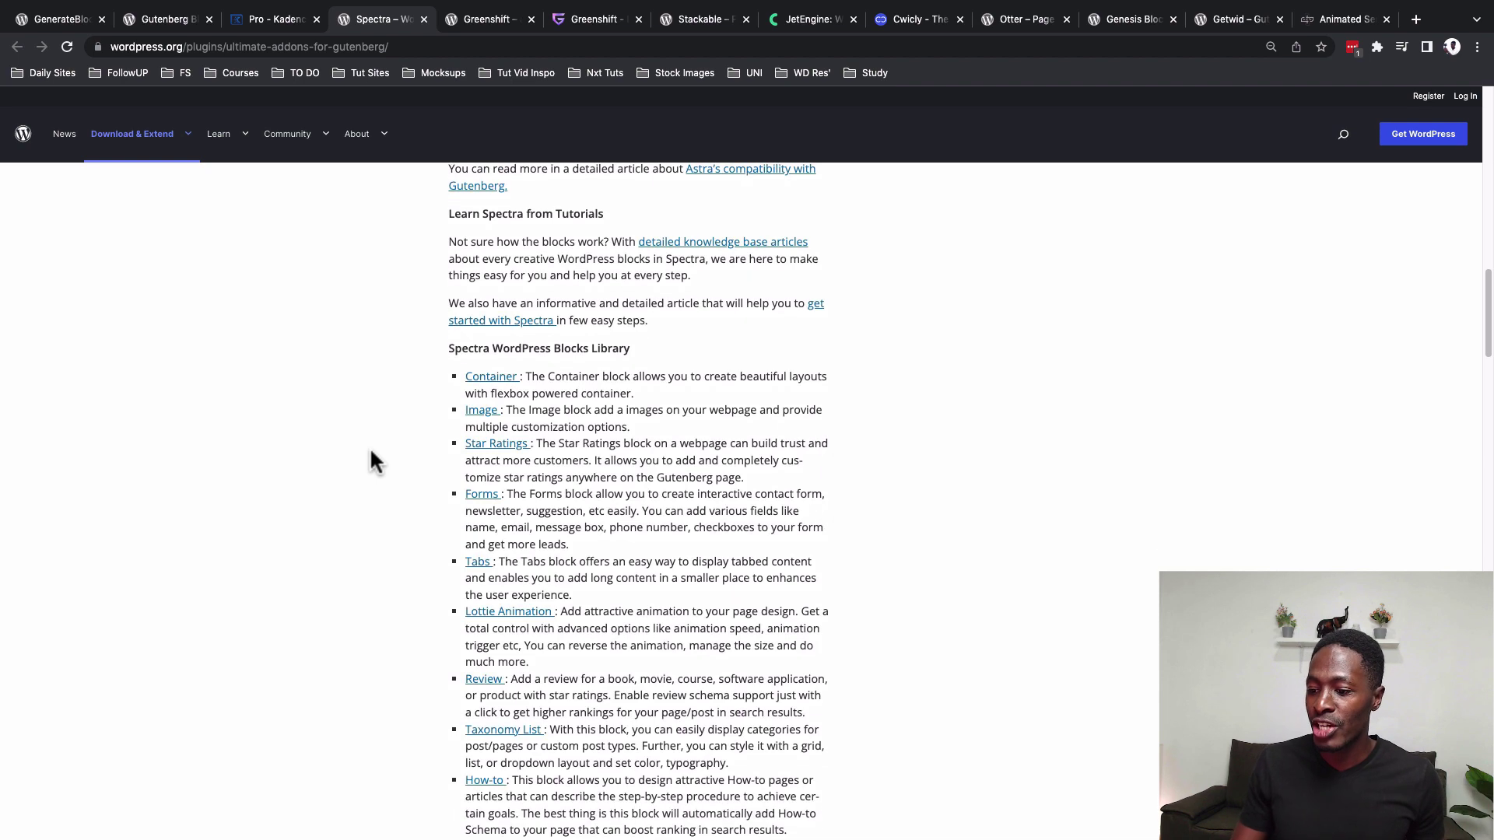
scroll(372, 461, down, 1)
scroll(372, 459, down, 10)
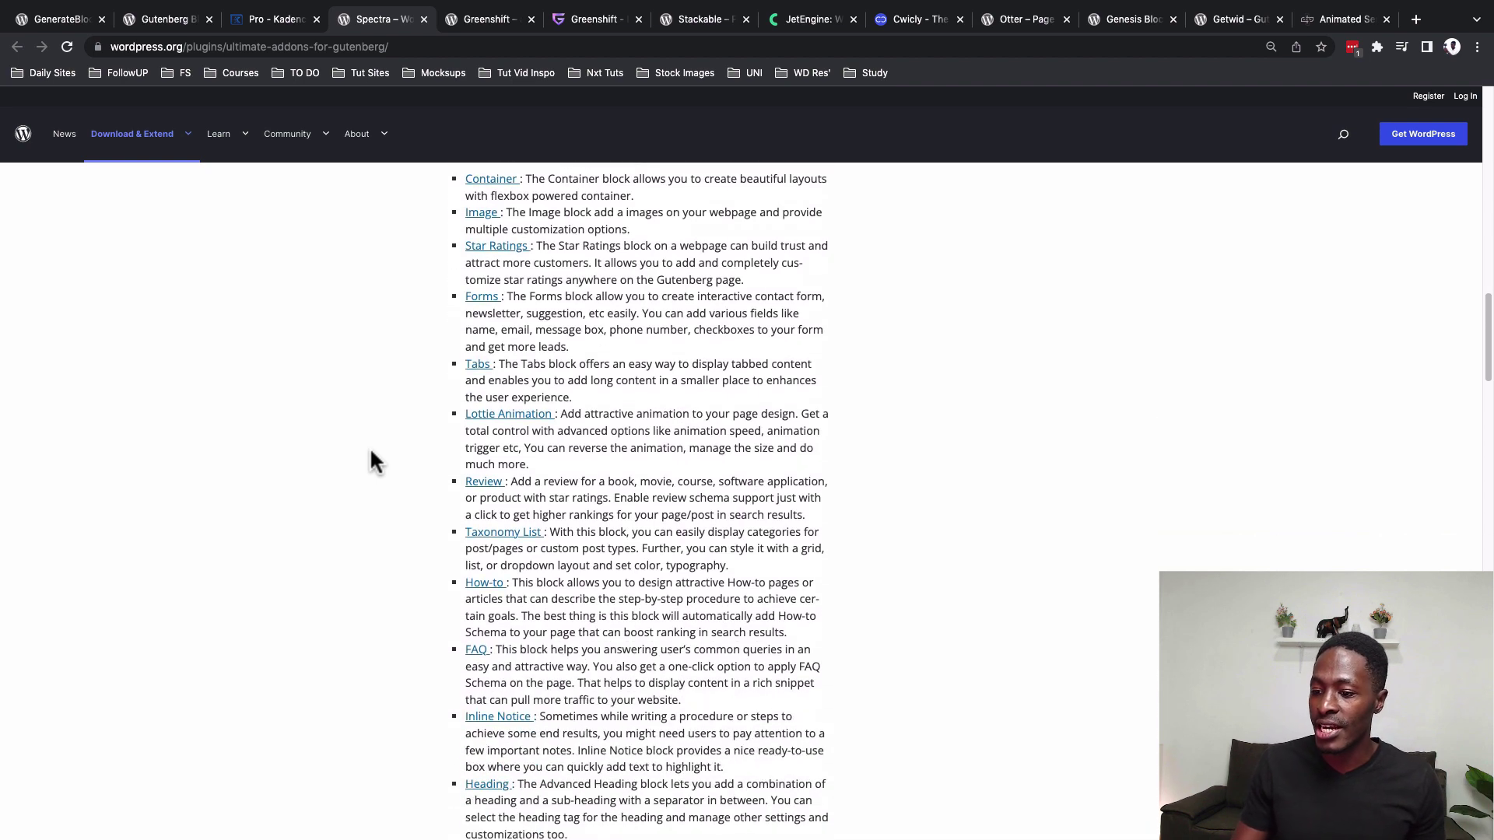
scroll(372, 461, down, 10)
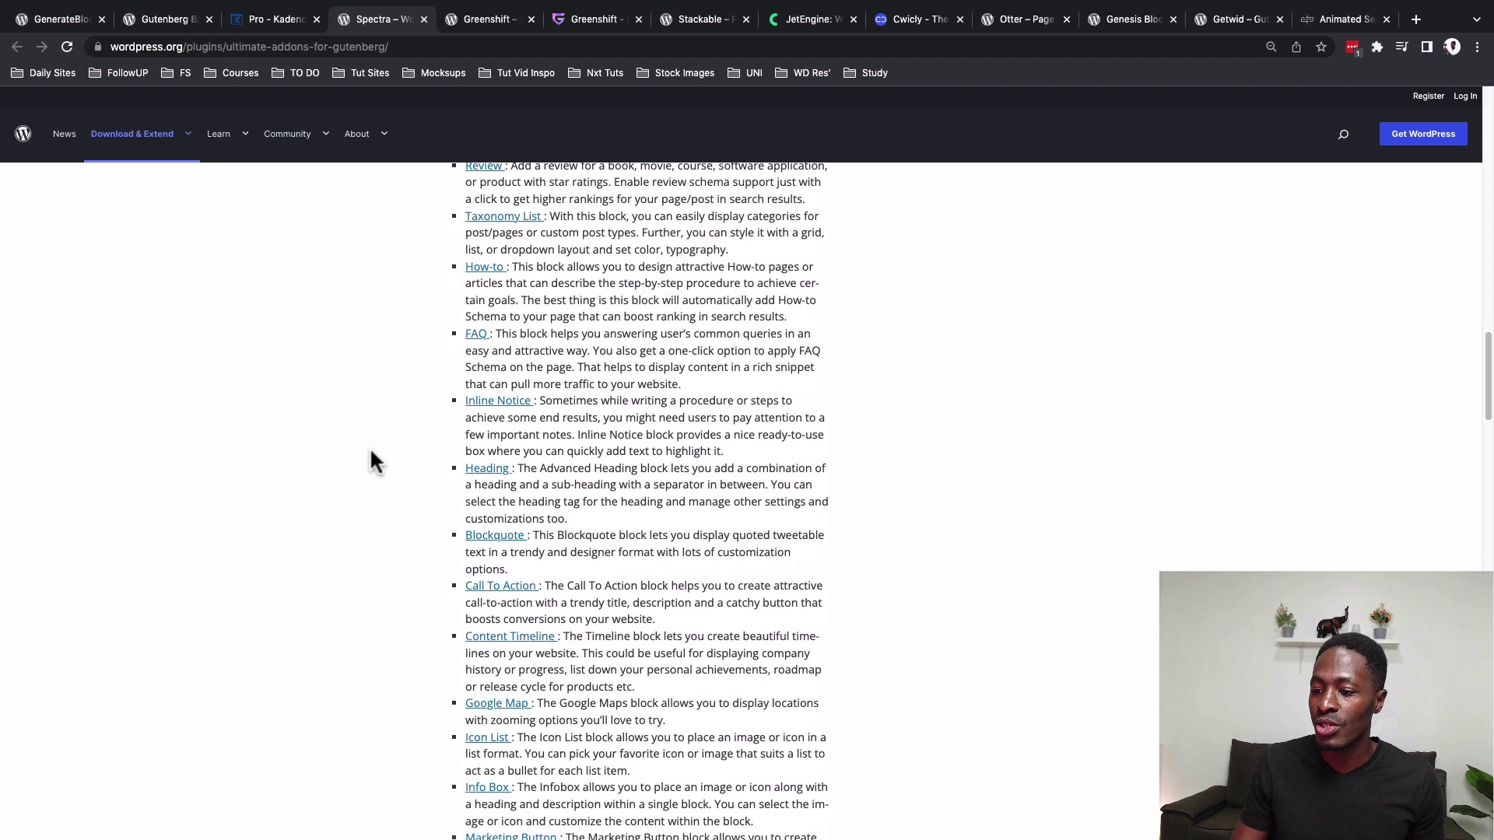
scroll(372, 459, down, 8)
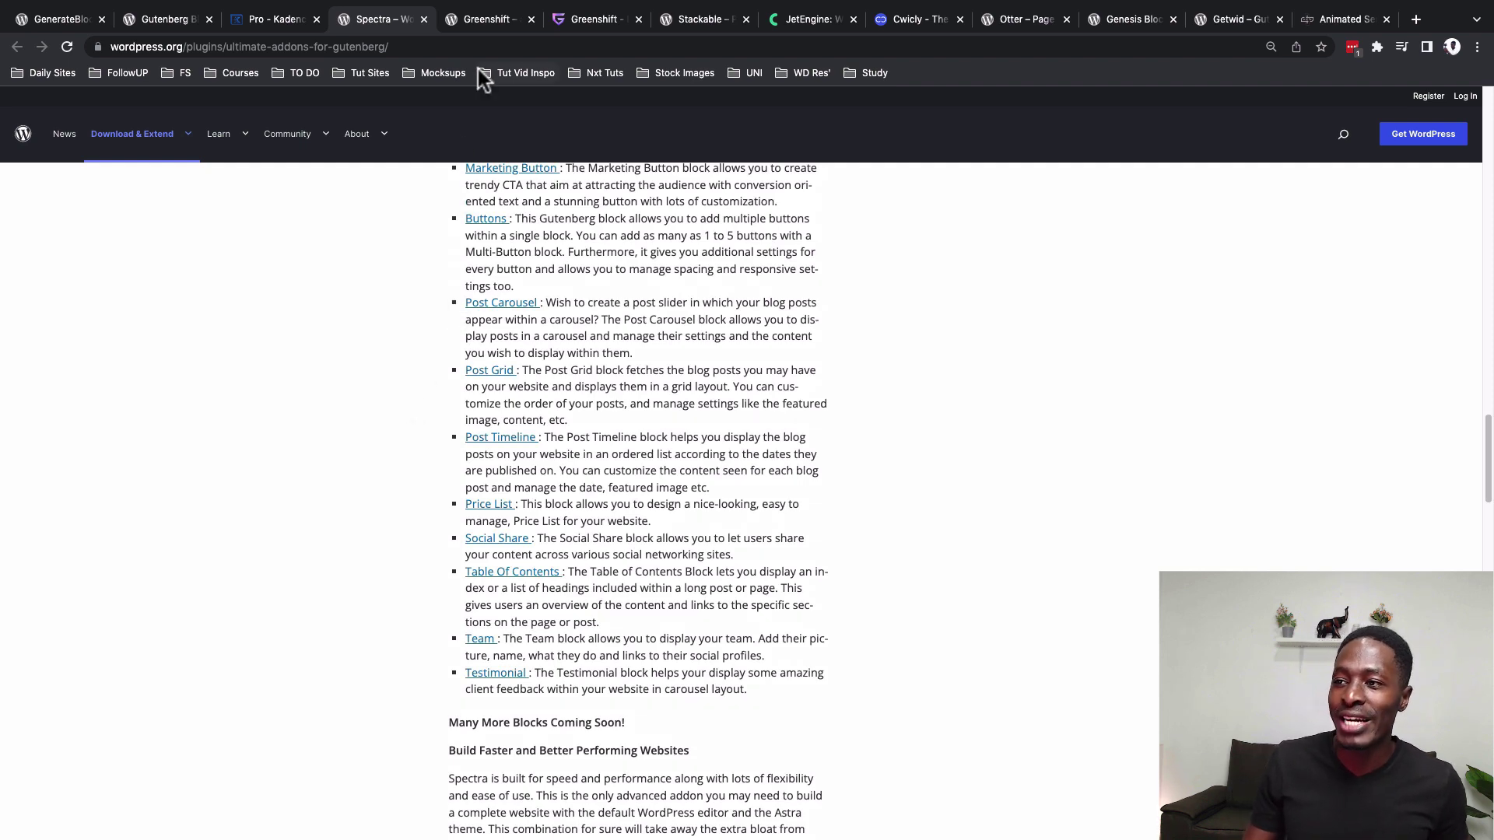
On the Greenshift plugin page, play the intro video and scroll into the description.
click(473, 25)
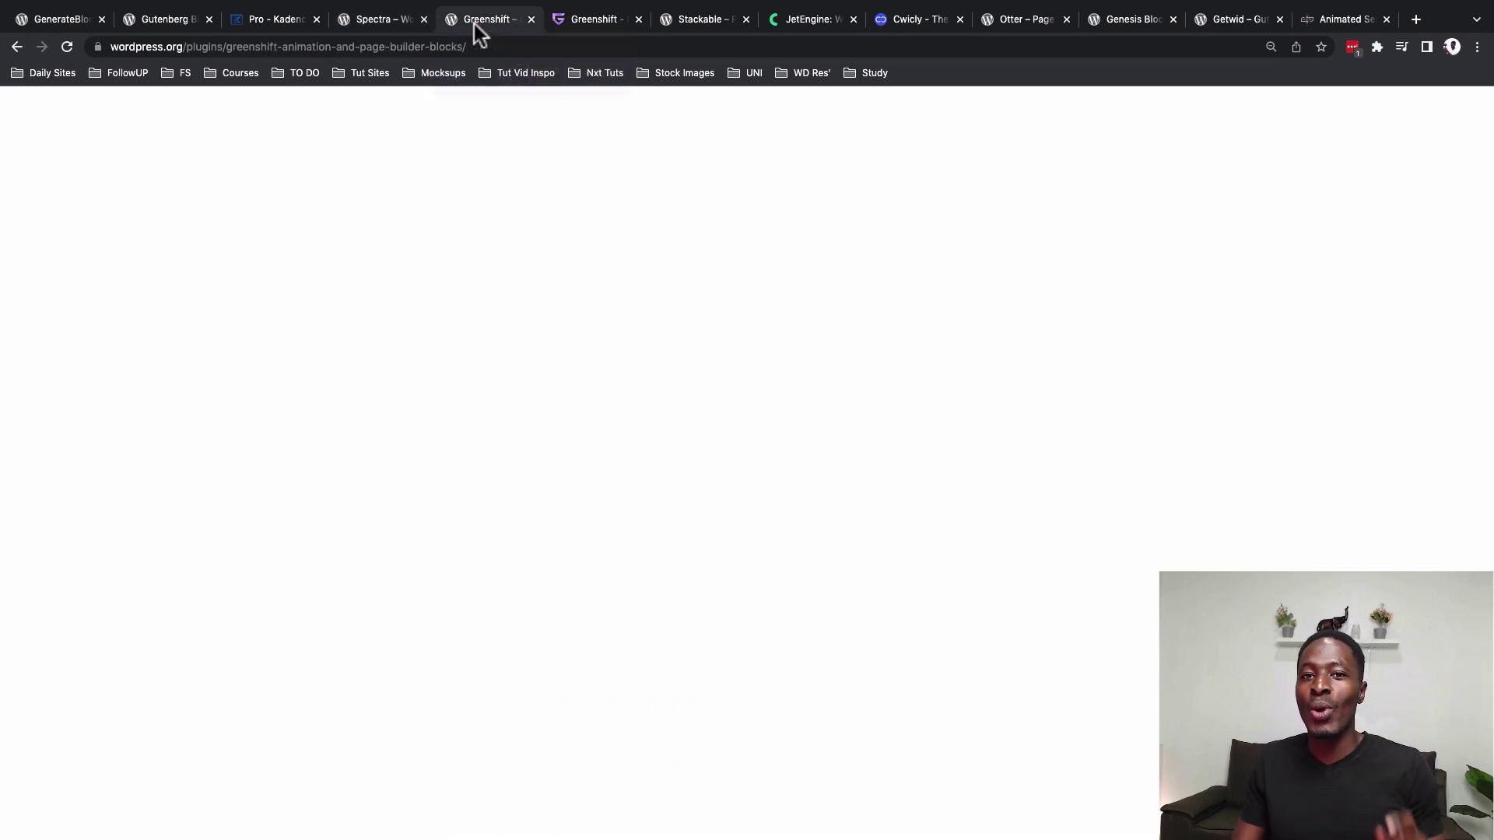
click(353, 669)
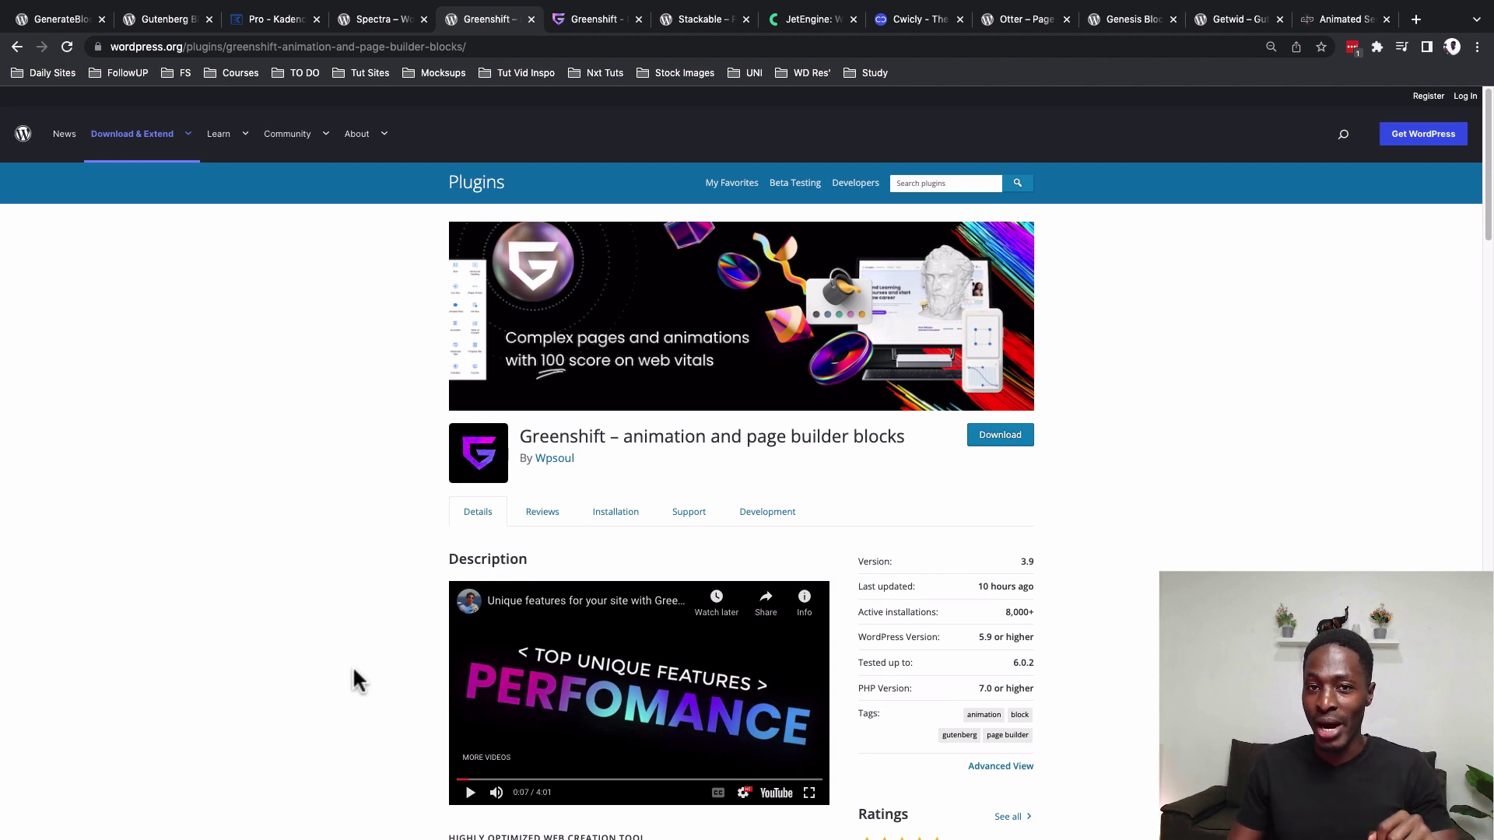
scroll(354, 670, down, 4)
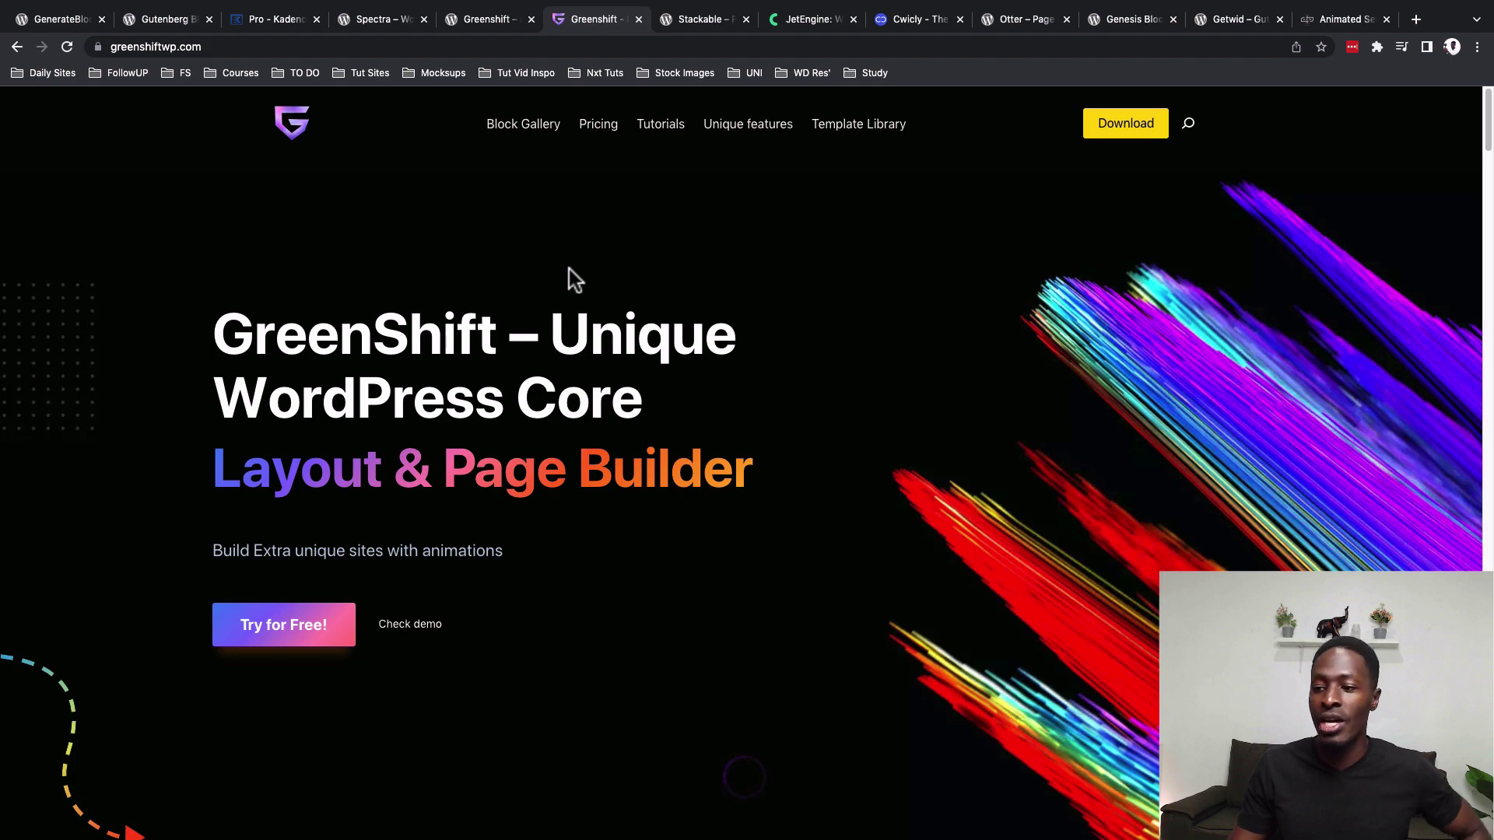
Scroll the greenshiftwp.com homepage down to the 'Get everything together' Design Pack, All in One and SEO Pack cards.
scroll(691, 316, down, 10)
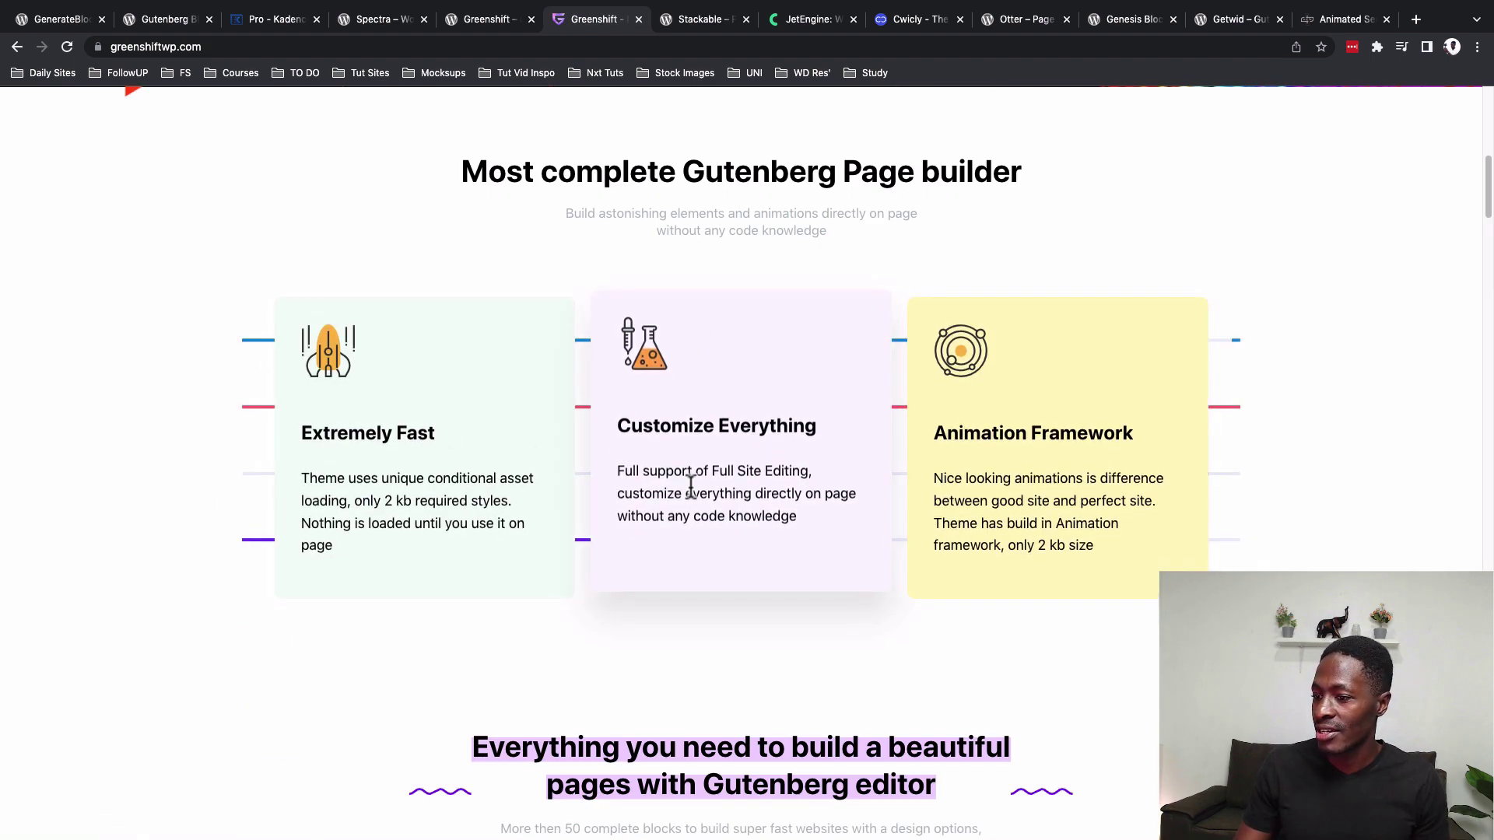
scroll(988, 581, down, 9)
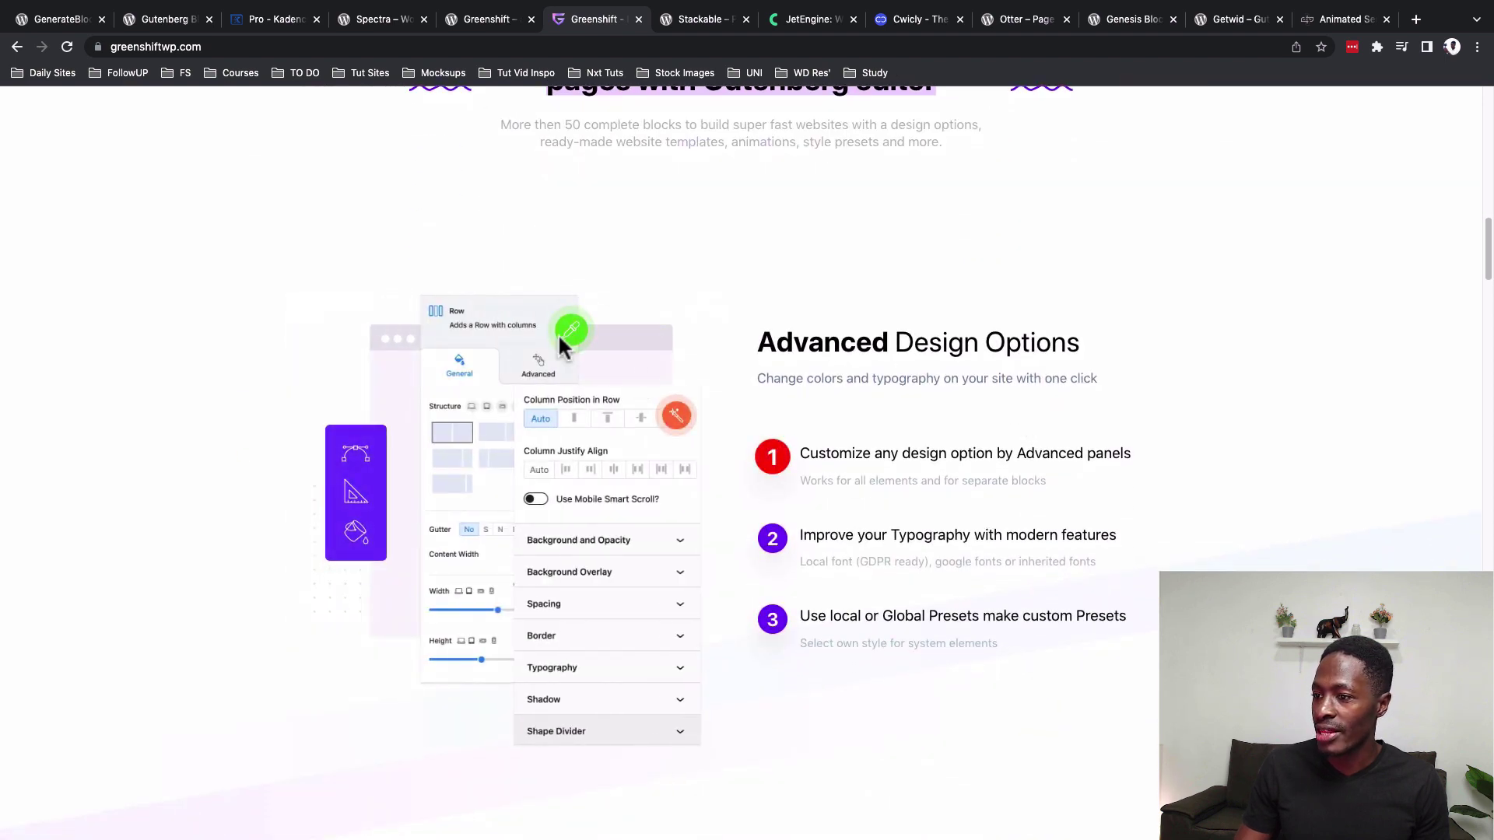
scroll(698, 431, down, 15)
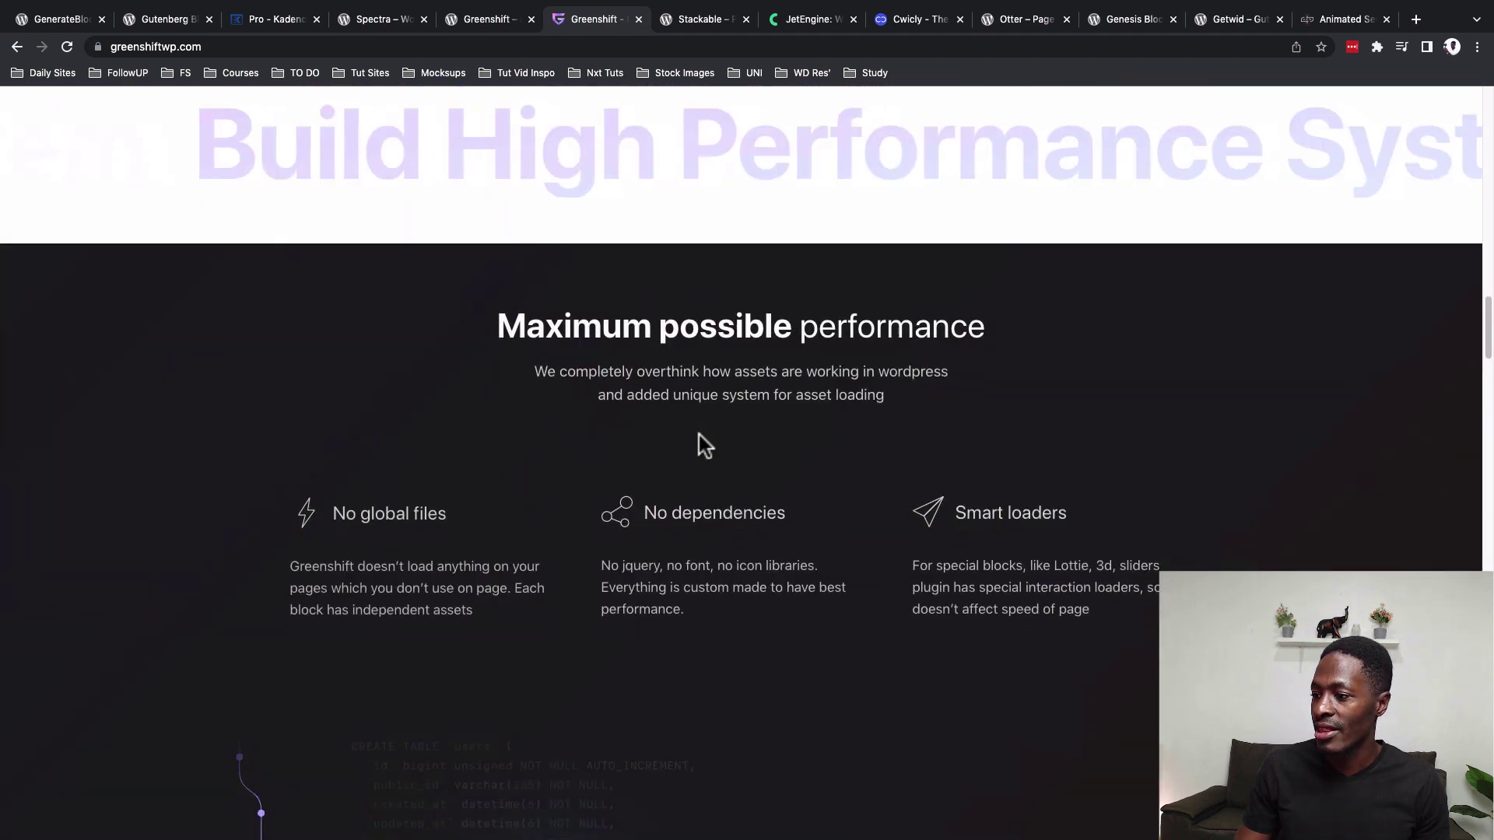
scroll(698, 436, down, 10)
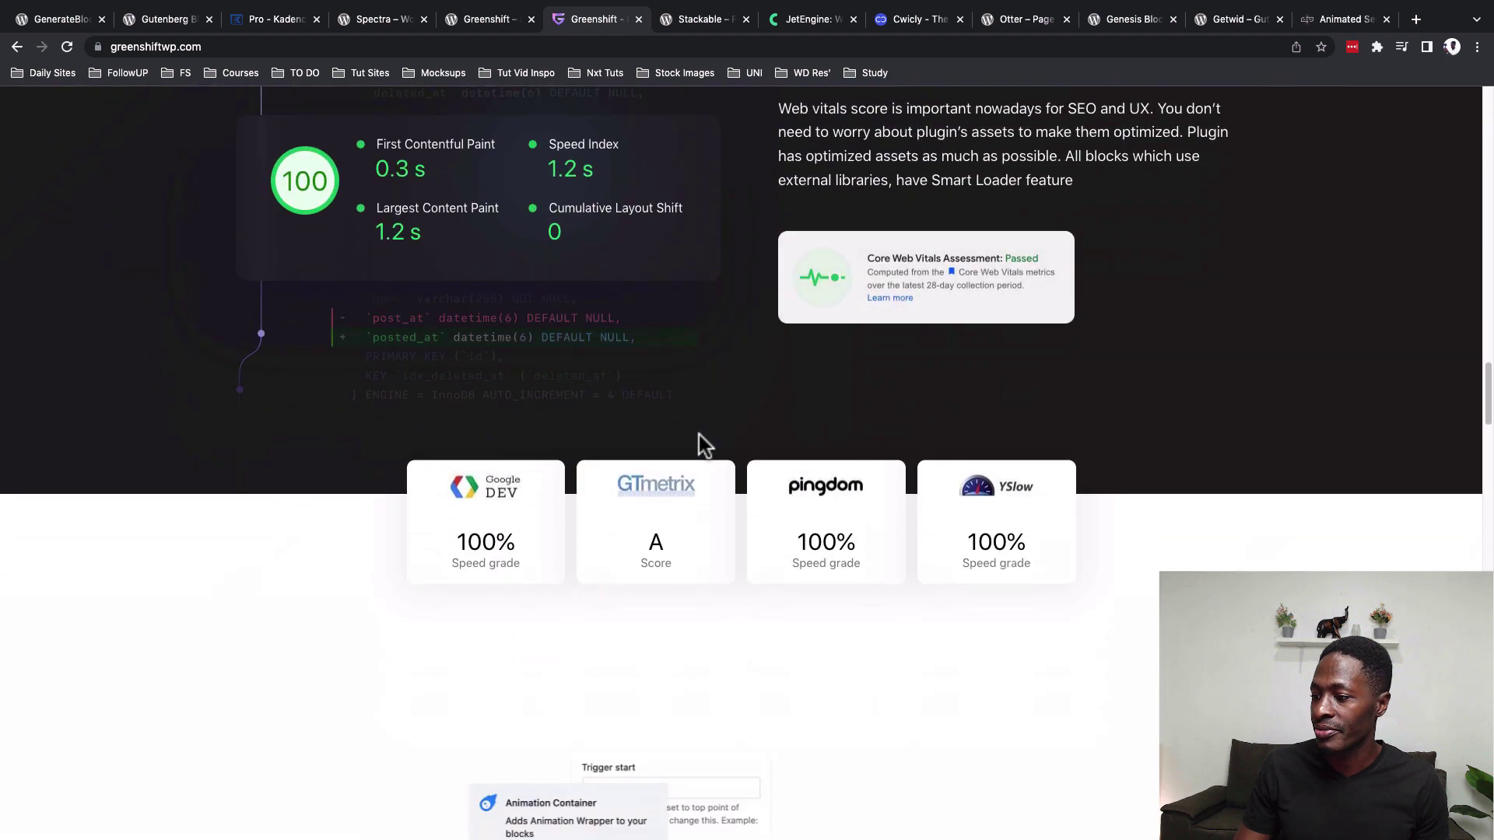
scroll(698, 431, down, 12)
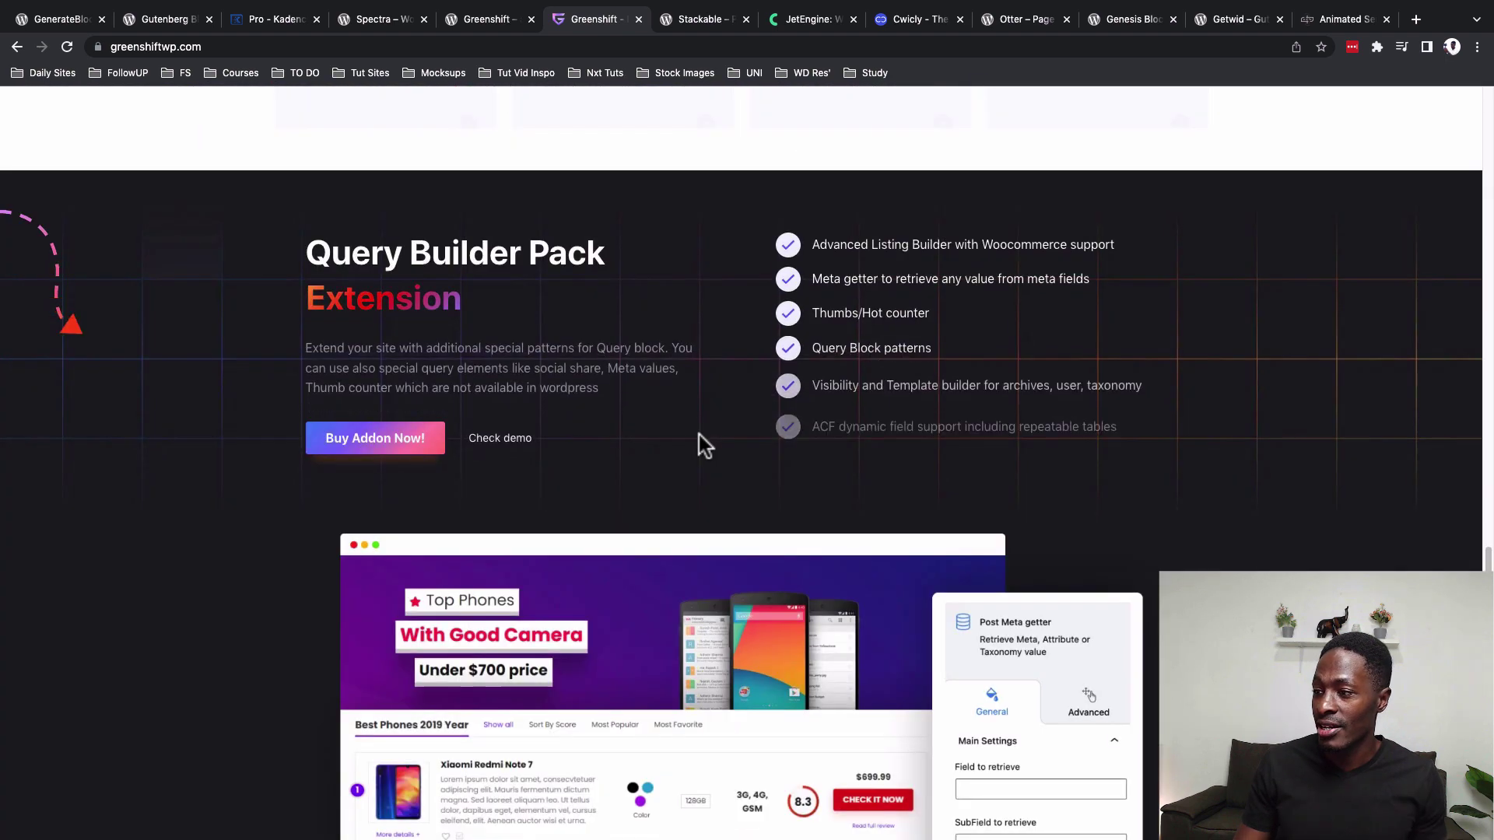
scroll(699, 436, down, 4)
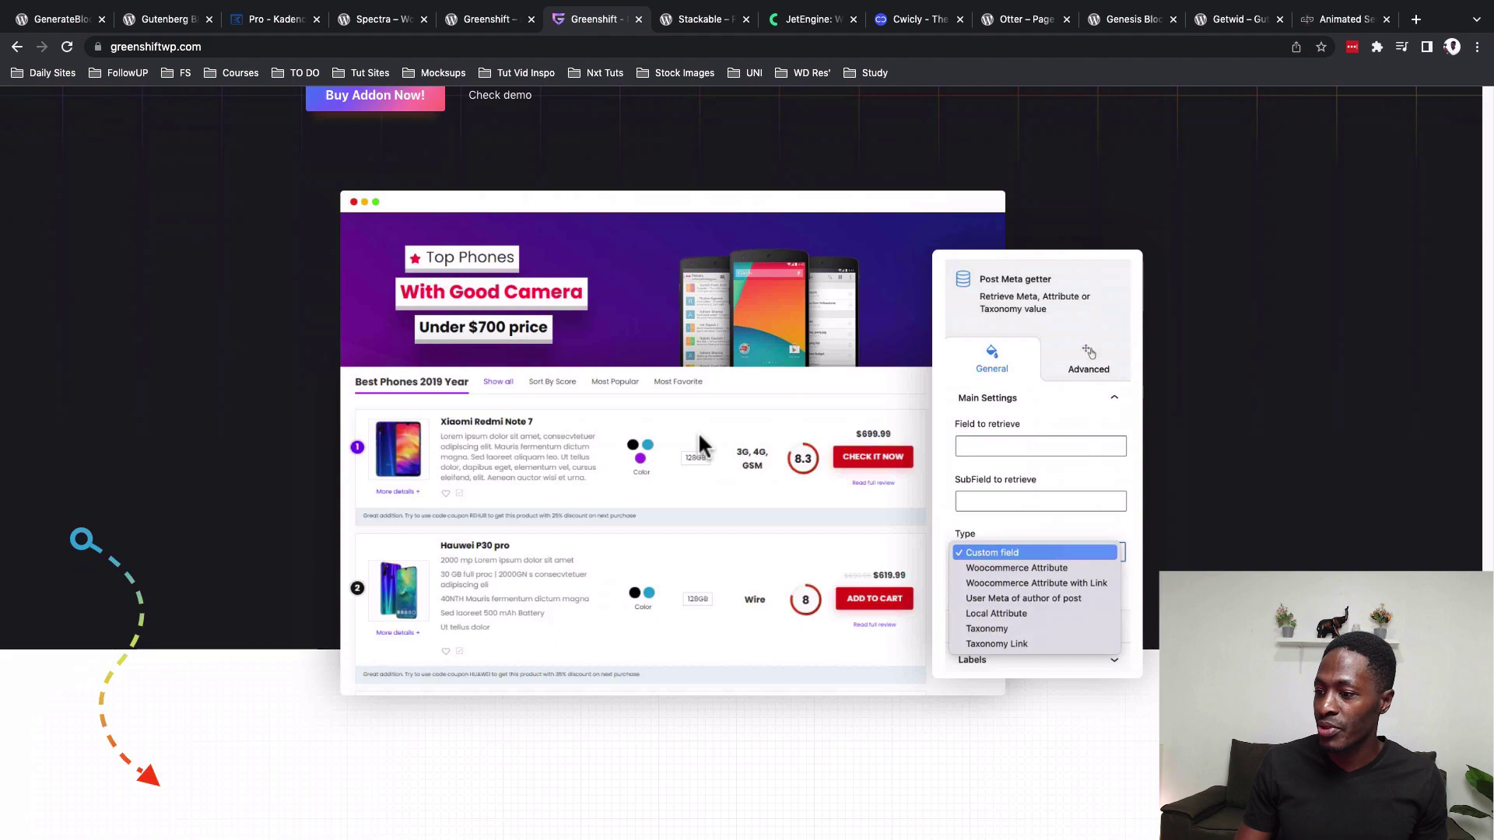
scroll(698, 439, down, 6)
scroll(699, 436, up, 8)
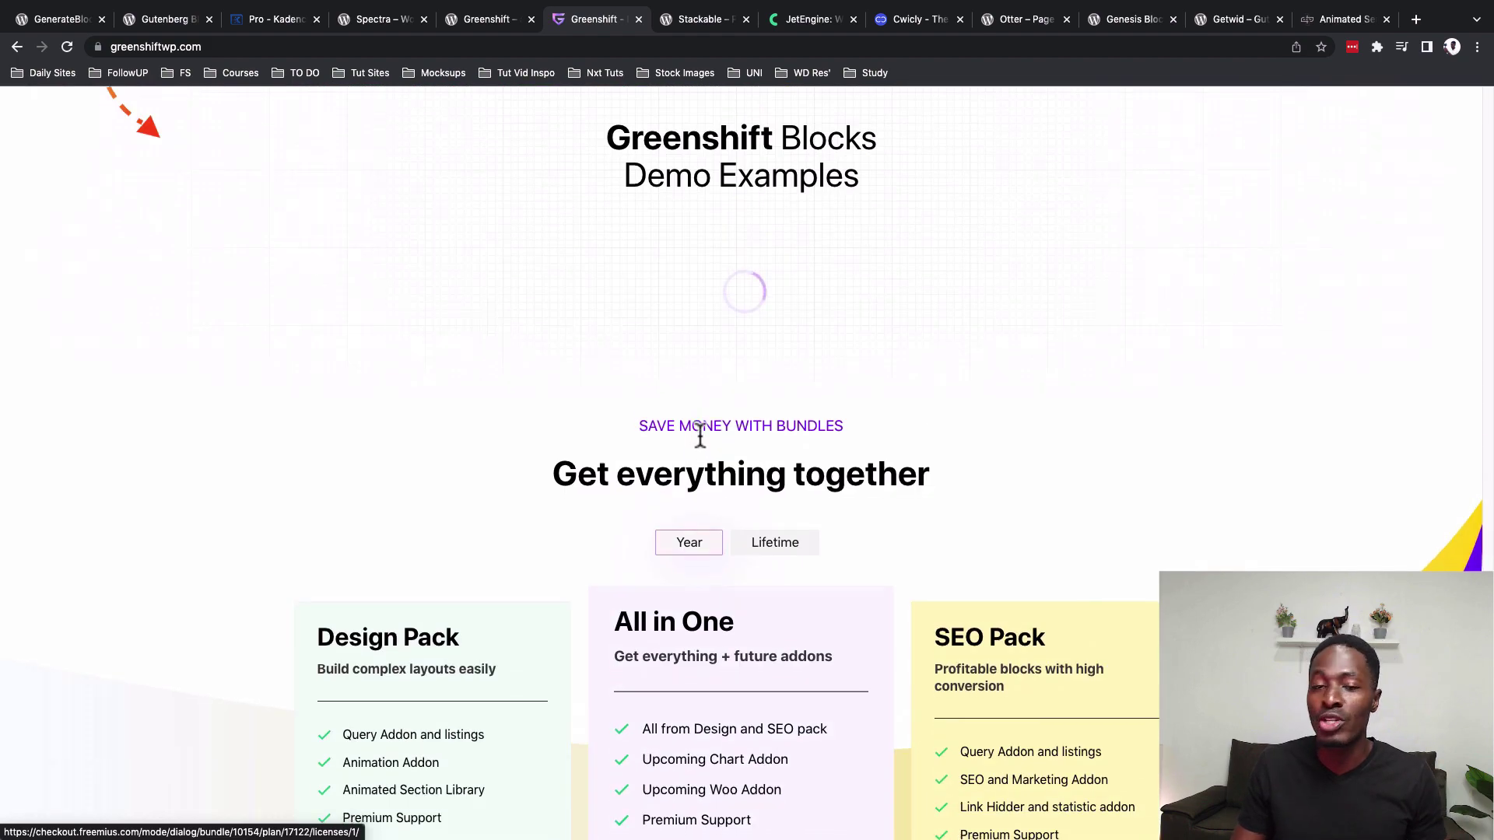
scroll(699, 436, down, 3)
scroll(699, 436, down, 1)
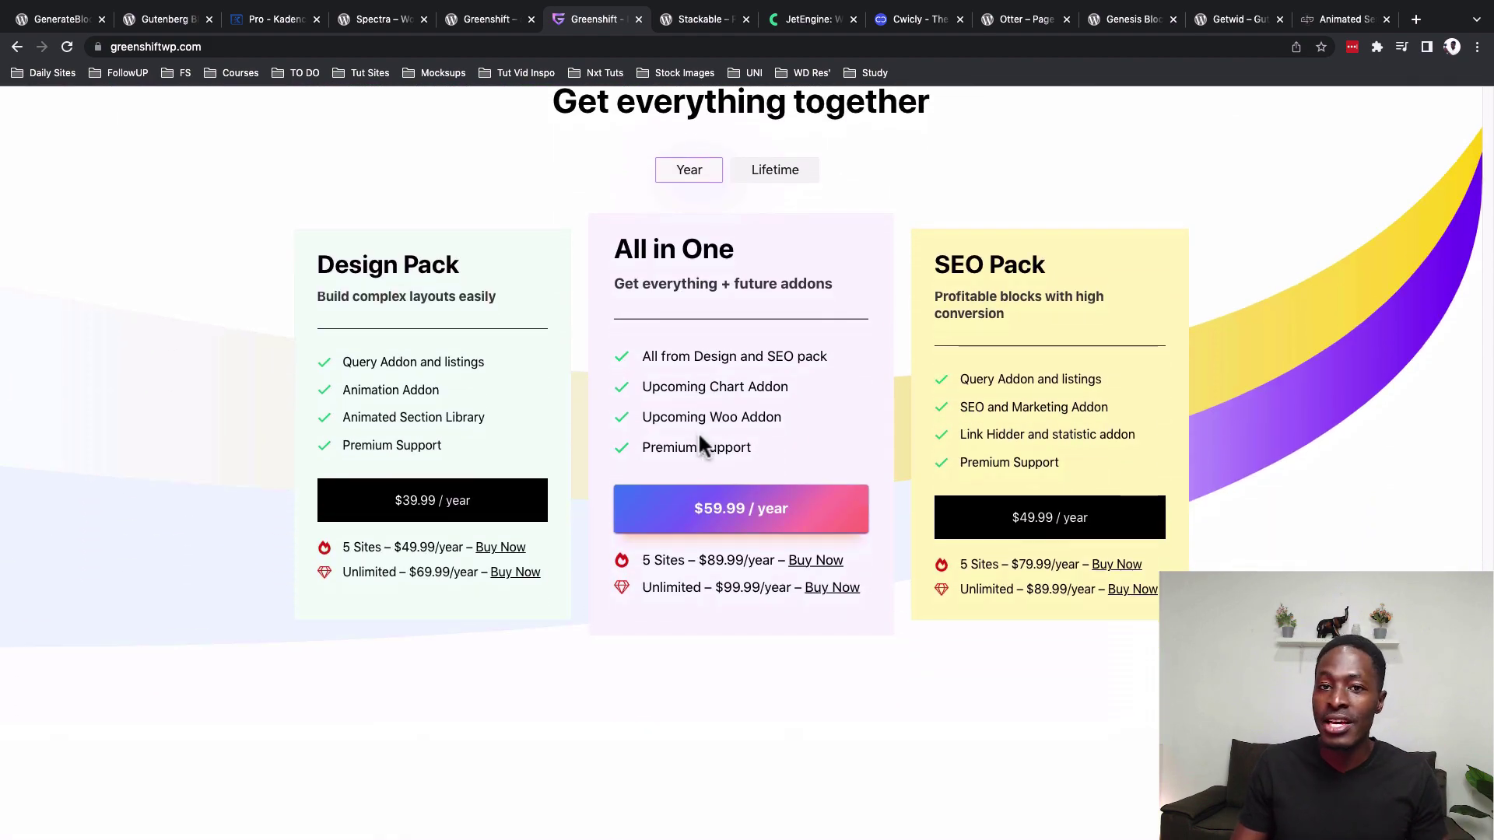
scroll(700, 440, down, 1)
scroll(700, 443, up, 3)
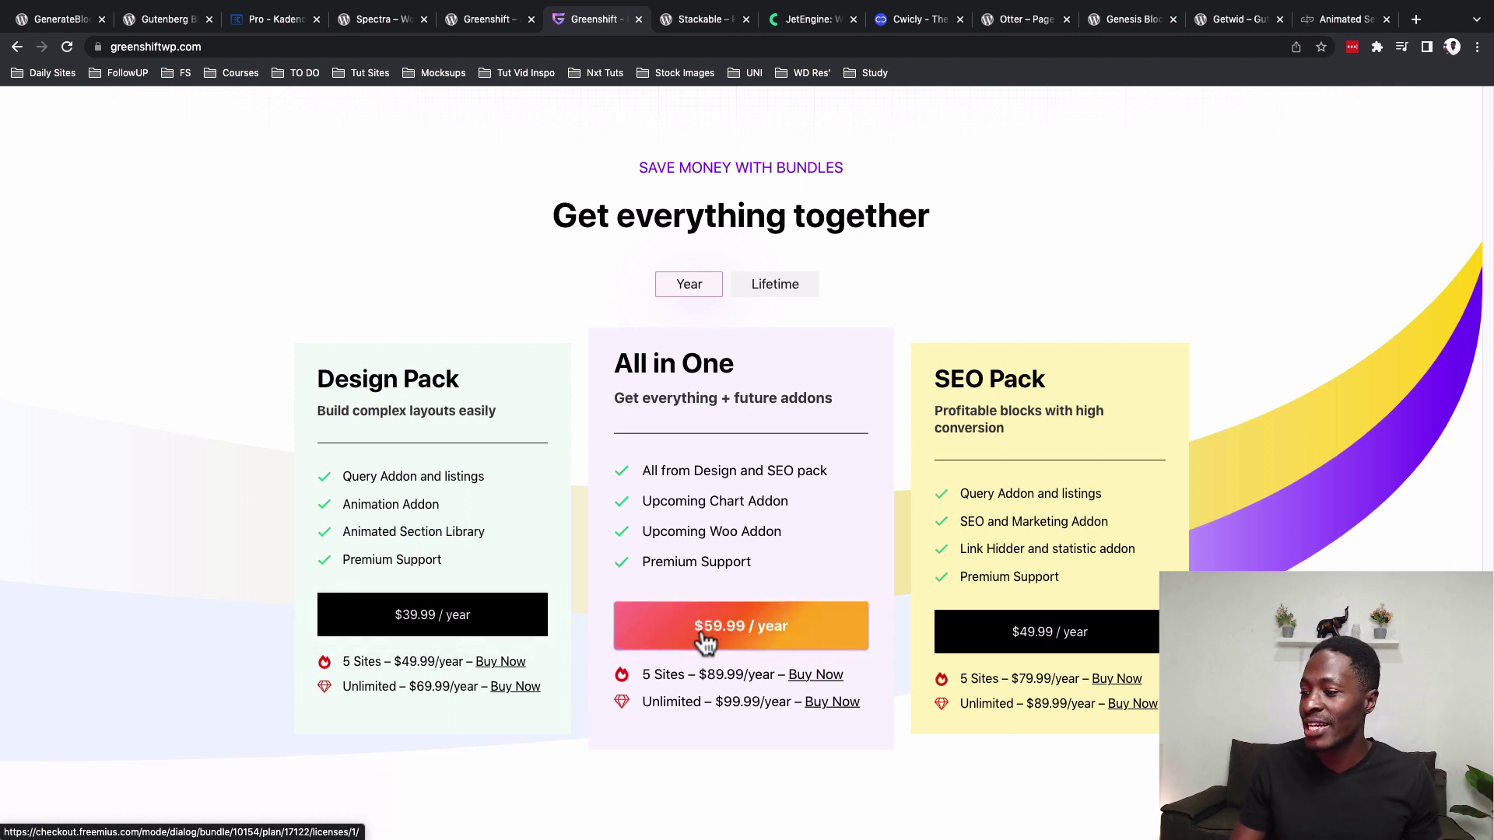
Scroll the Greenshift homepage past the testimonials to the footer.
scroll(1043, 624, down, 6)
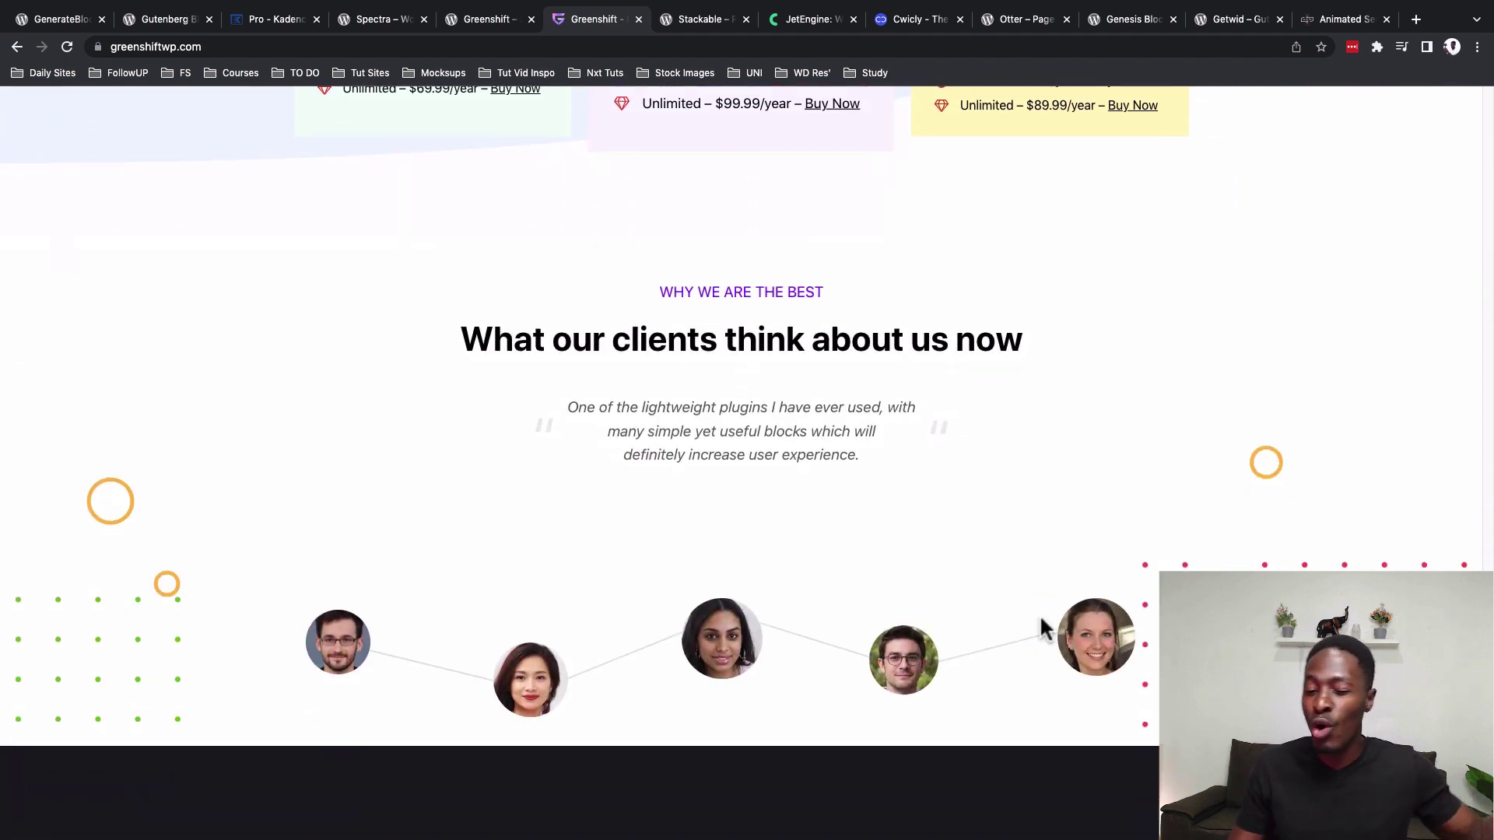
scroll(1043, 622, down, 2)
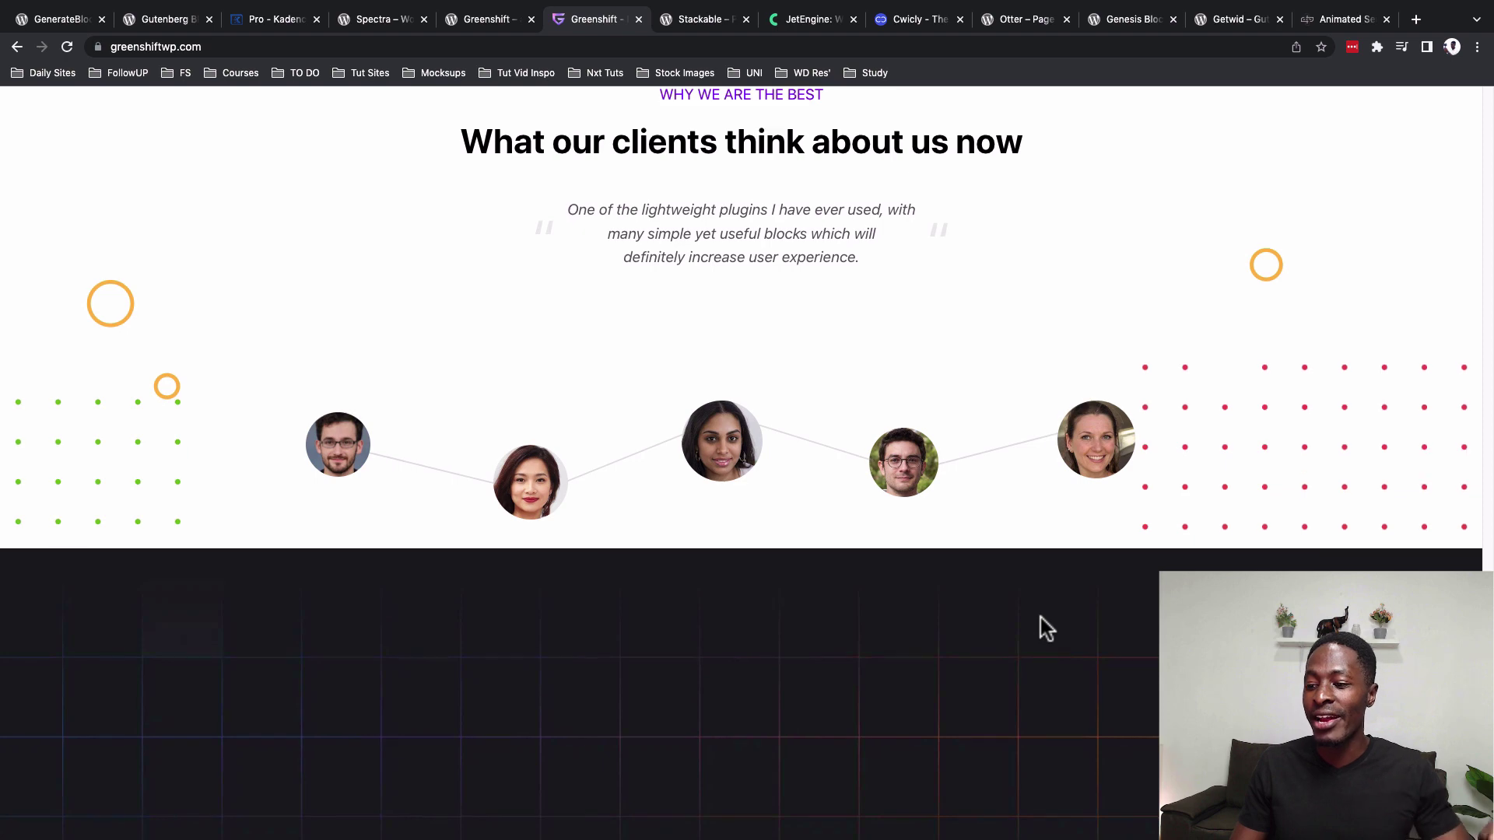
scroll(1042, 622, down, 2)
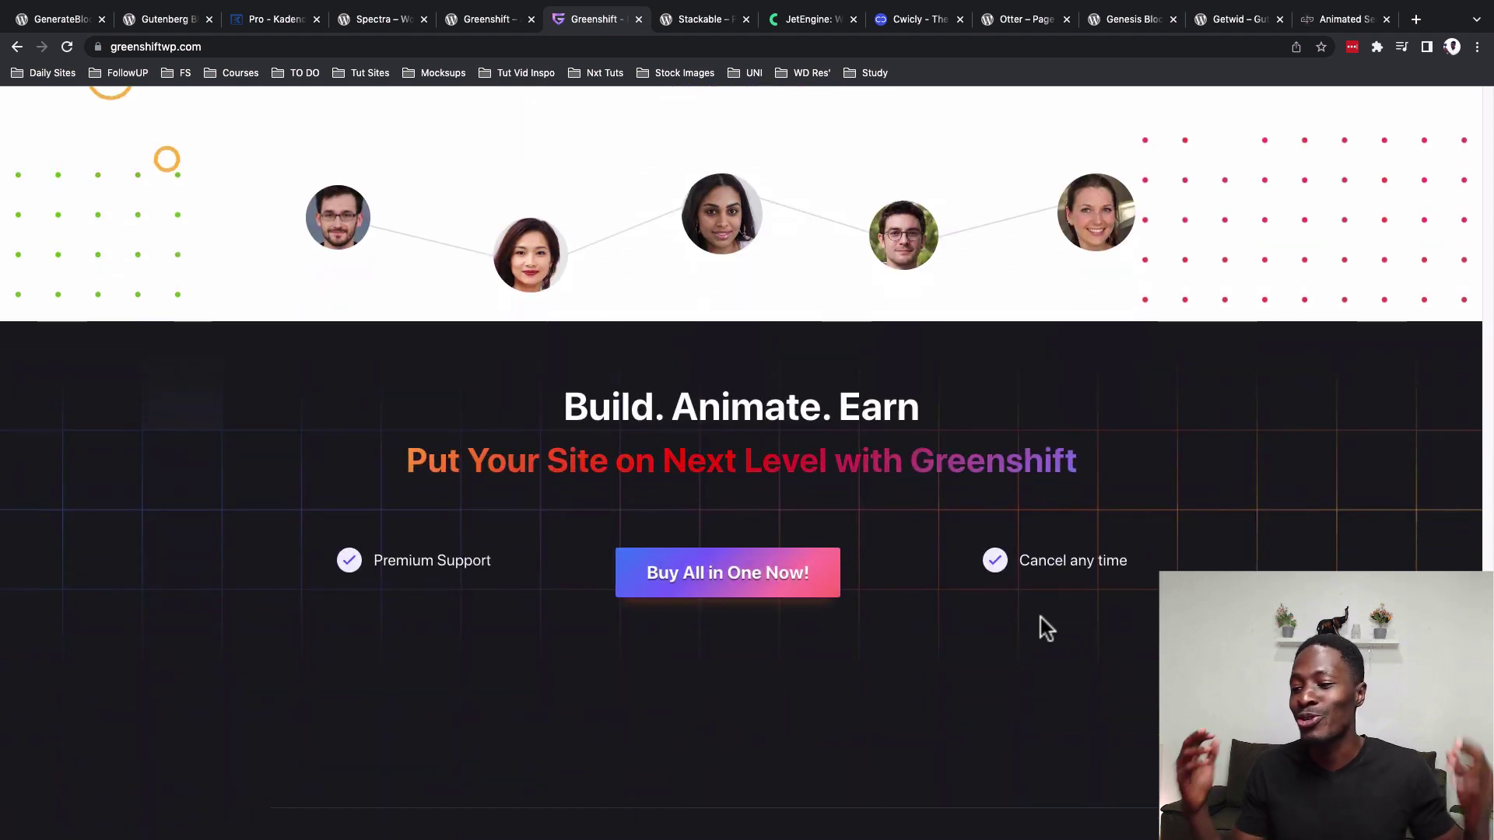
scroll(1039, 618, down, 3)
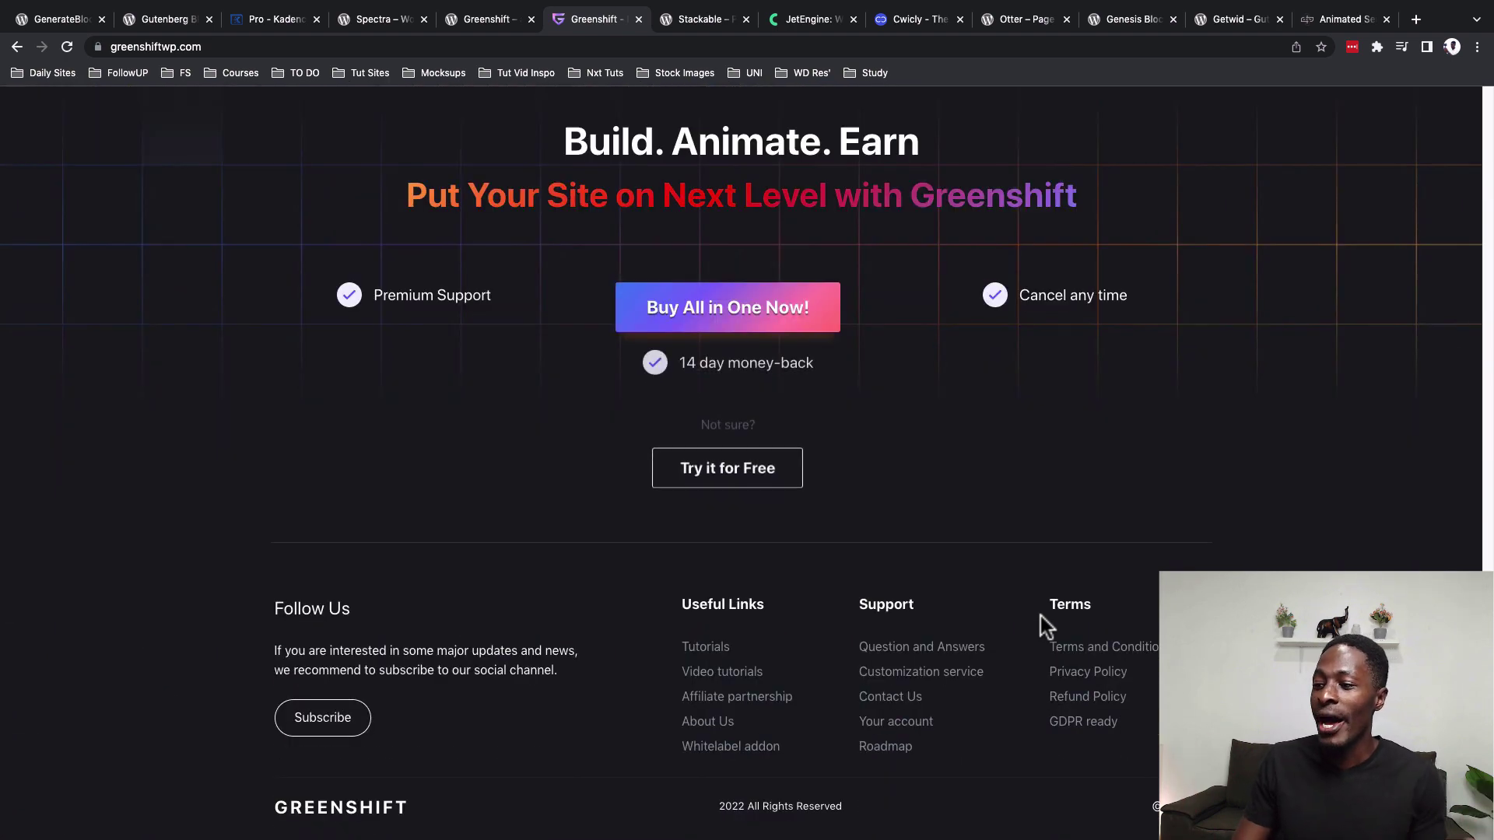
Return to the homepage hero, briefly glancing at the wordpress.org Greenshift listing tab.
scroll(1018, 589, up, 5)
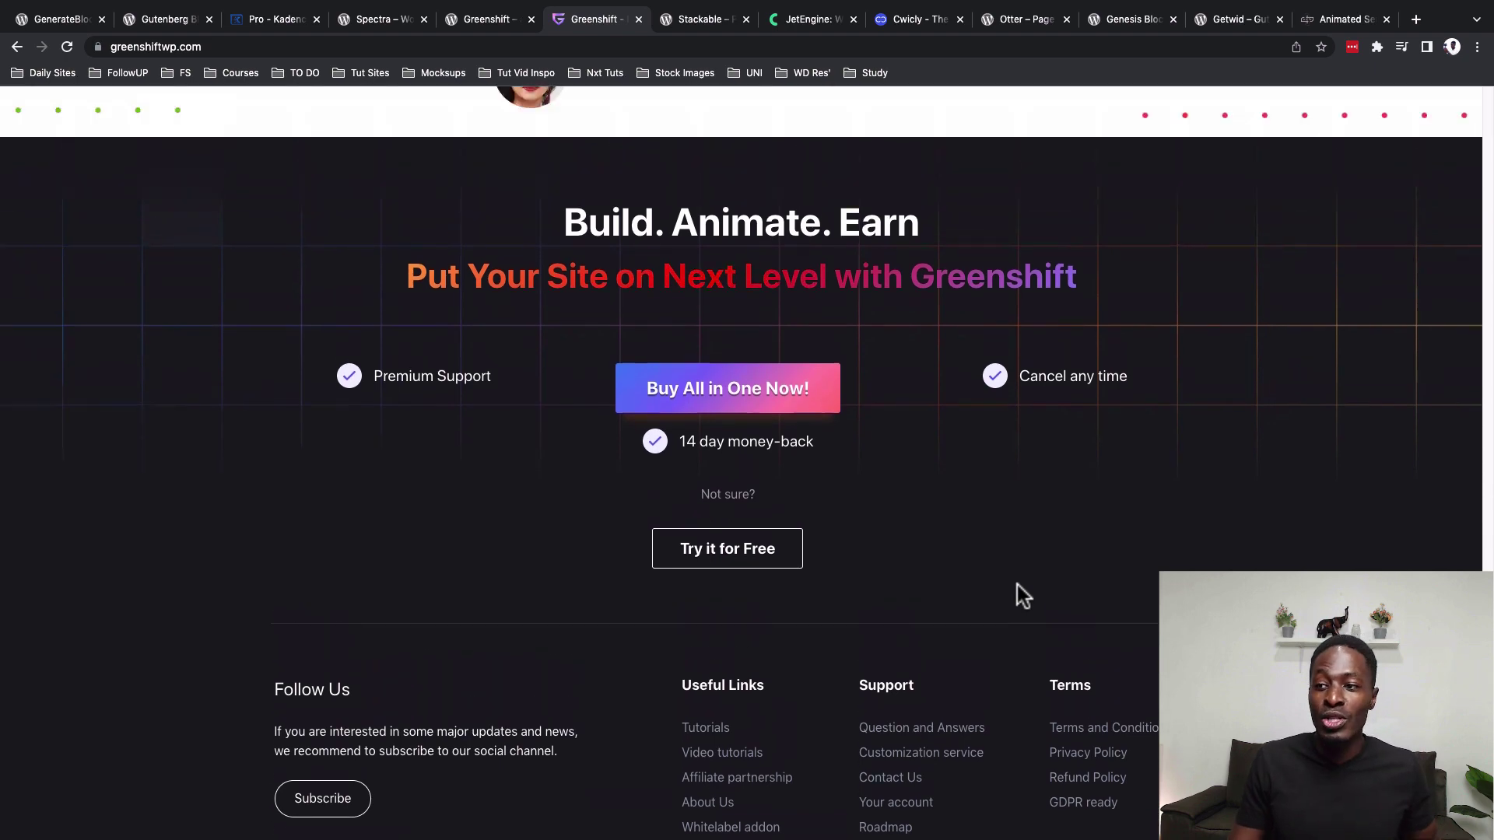
scroll(1016, 585, up, 6)
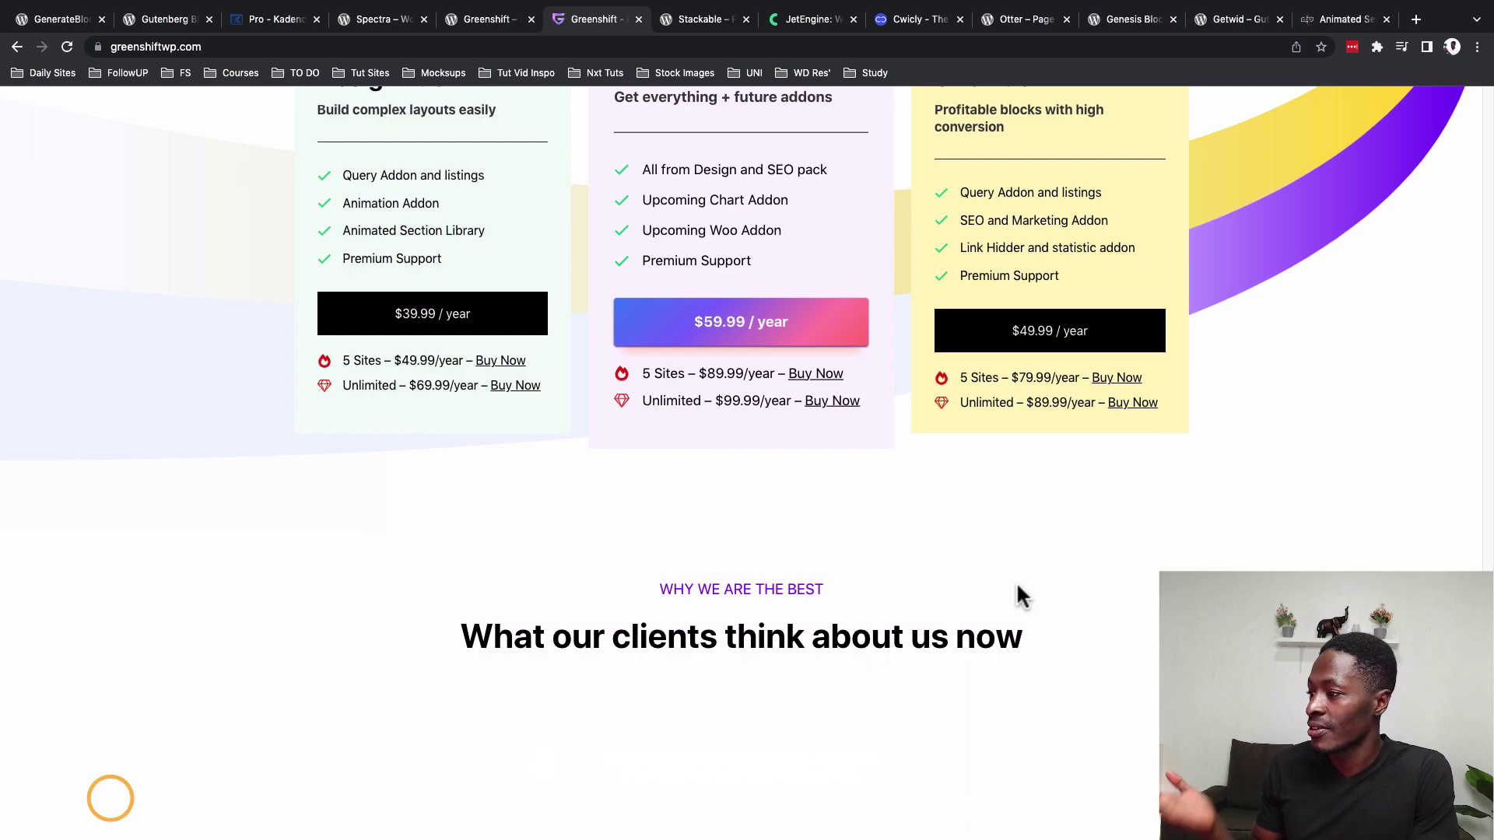
scroll(1012, 588, up, 15)
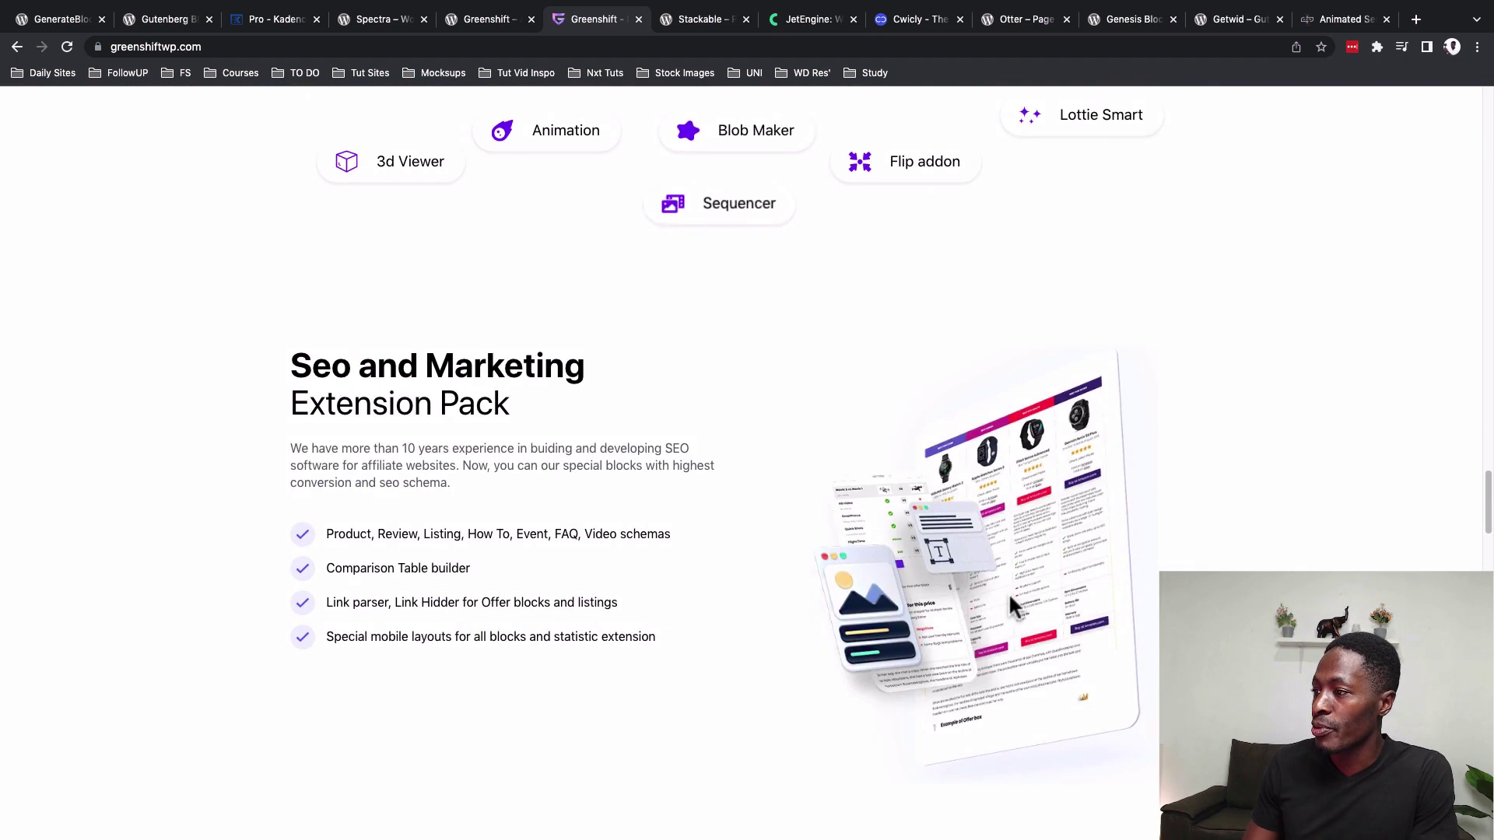
scroll(1009, 596, up, 20)
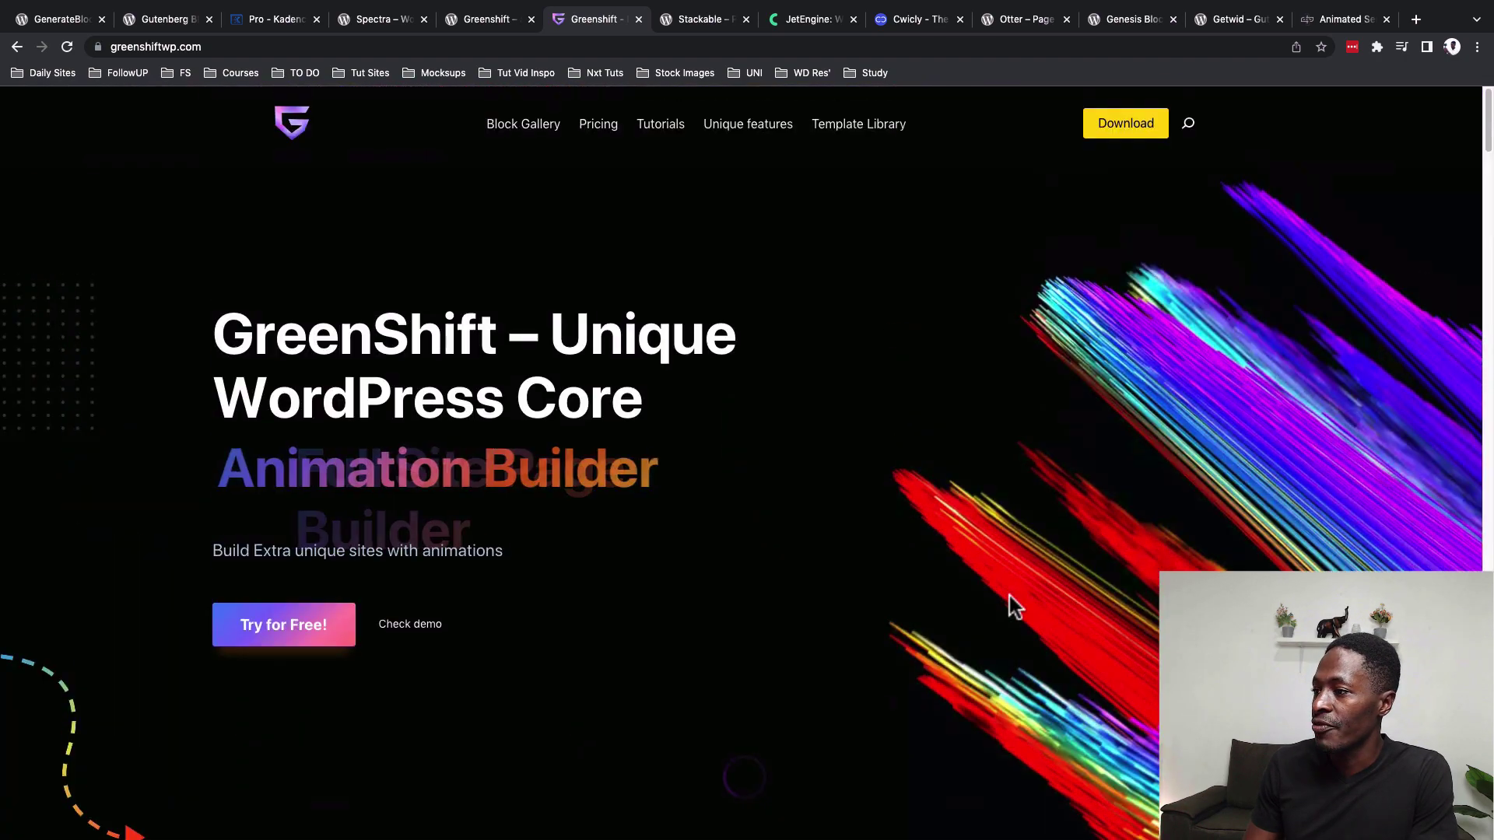
click(490, 18)
click(601, 25)
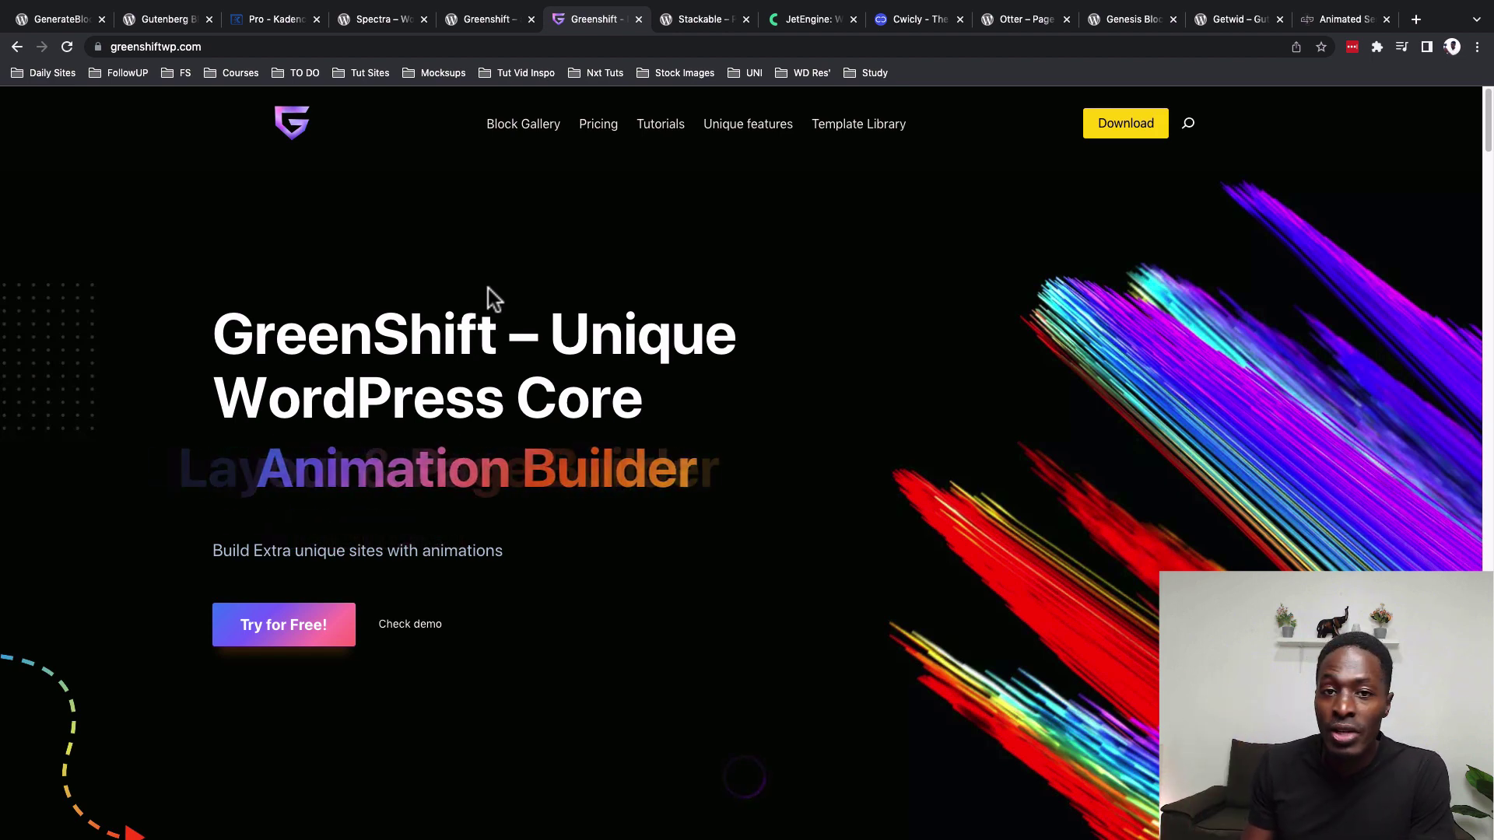
On the wordpress.org Greenshift page, highlight the Advanced containers and CSS scroll animations benefits.
click(467, 19)
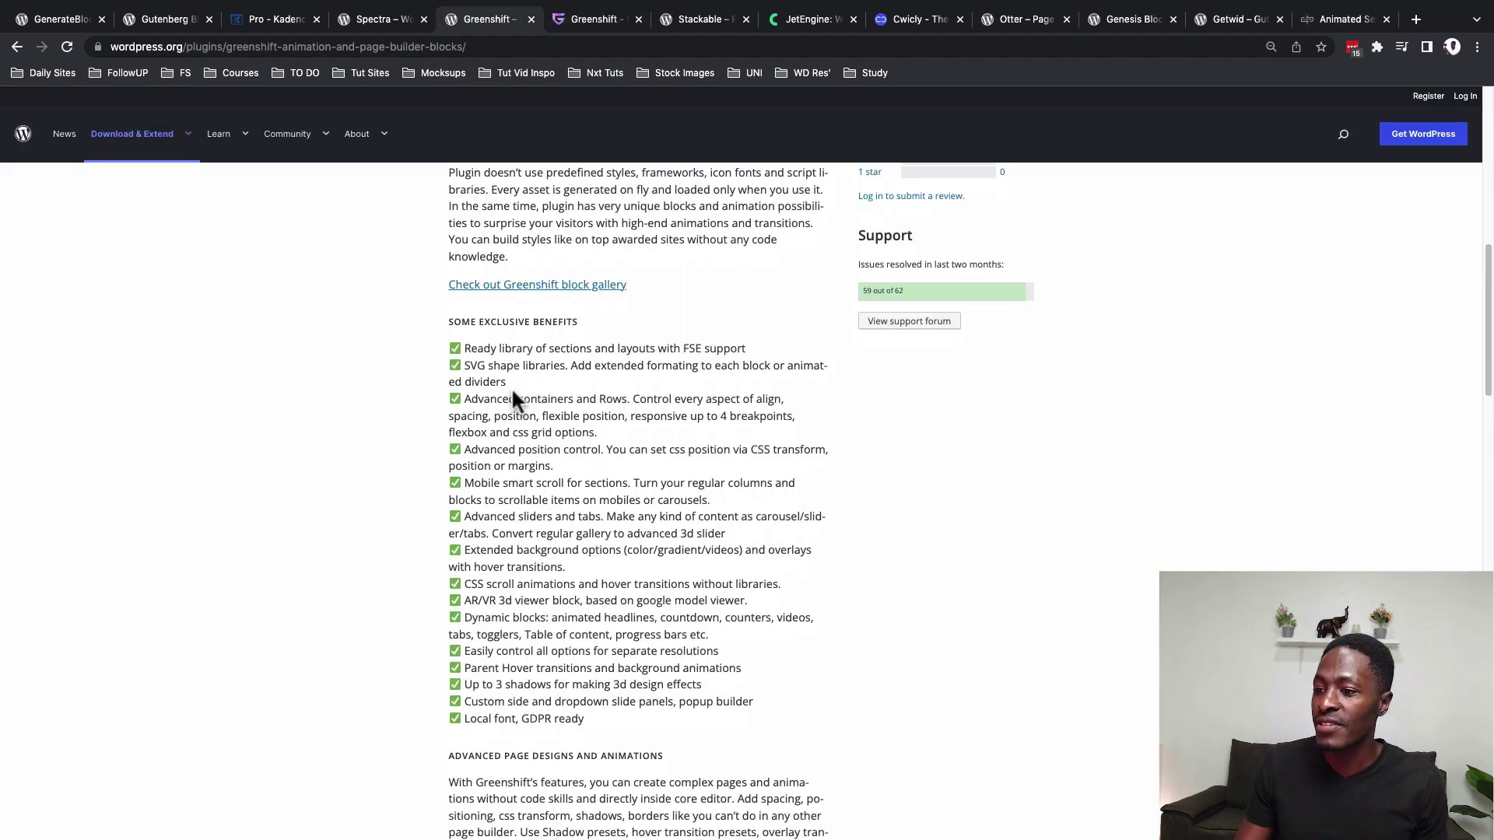
drag(501, 400, 563, 416)
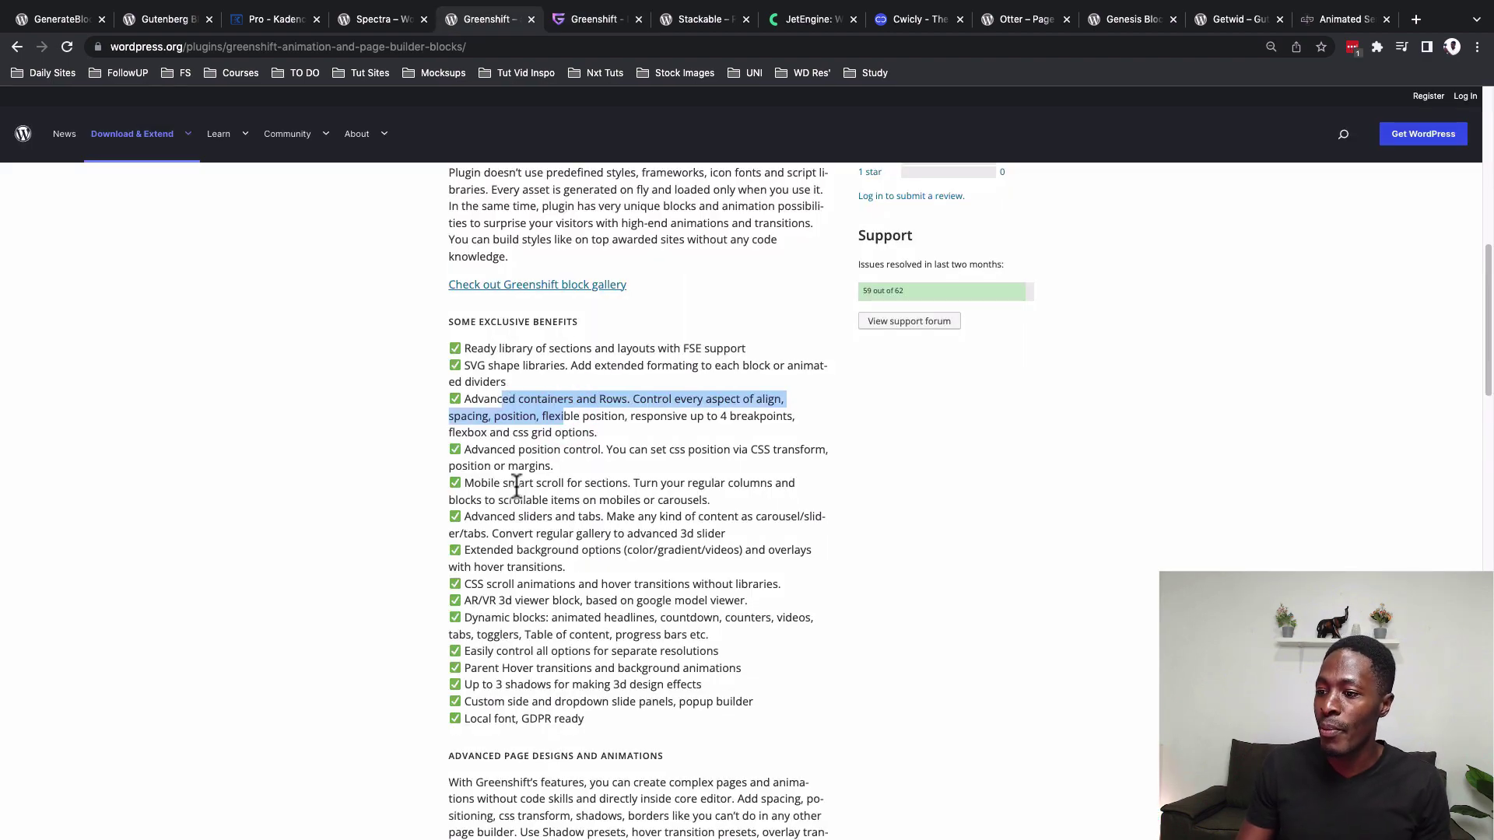
click(517, 484)
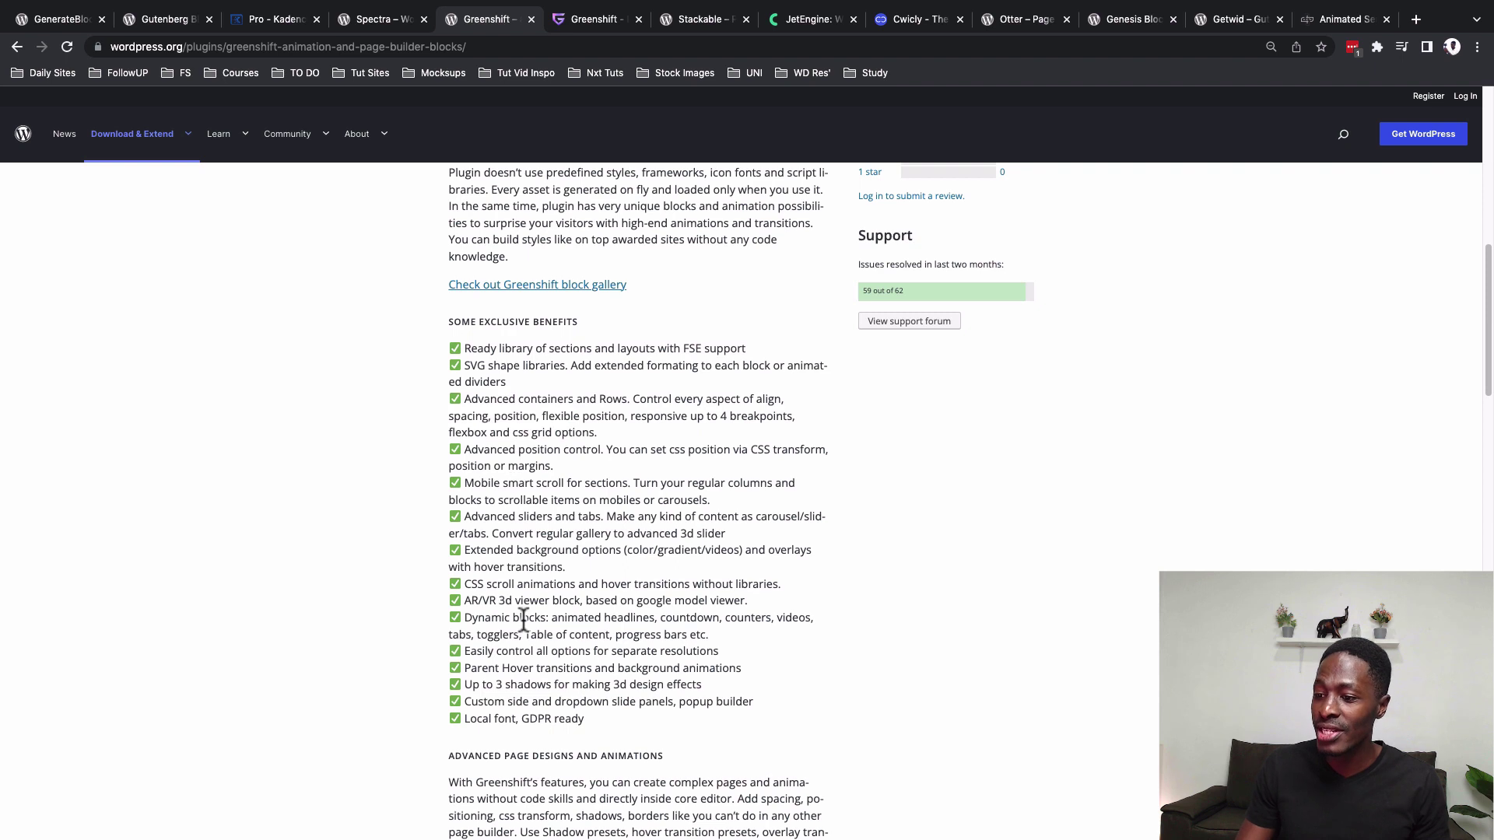
drag(502, 584, 546, 585)
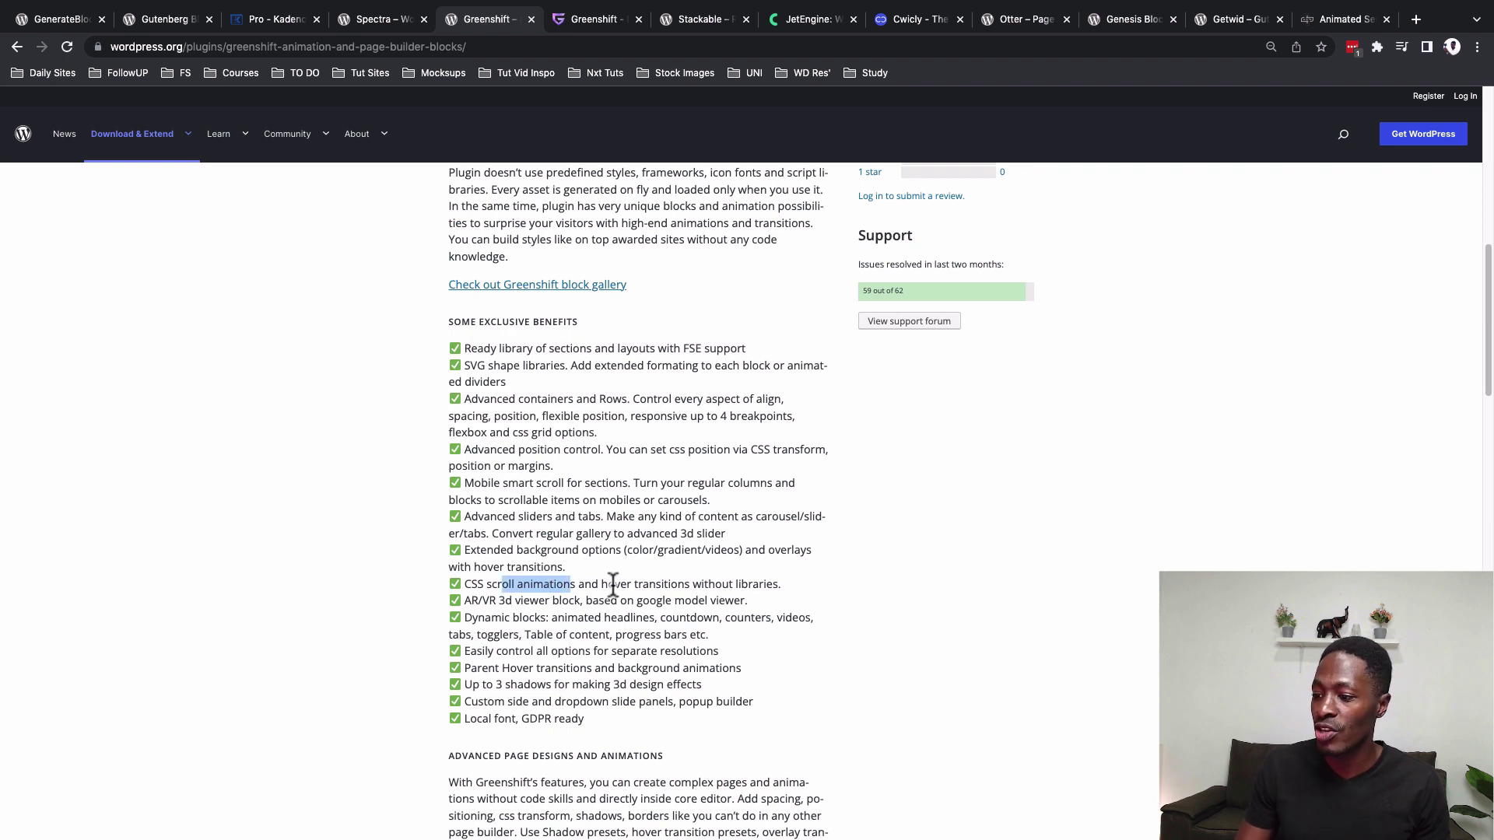
click(613, 585)
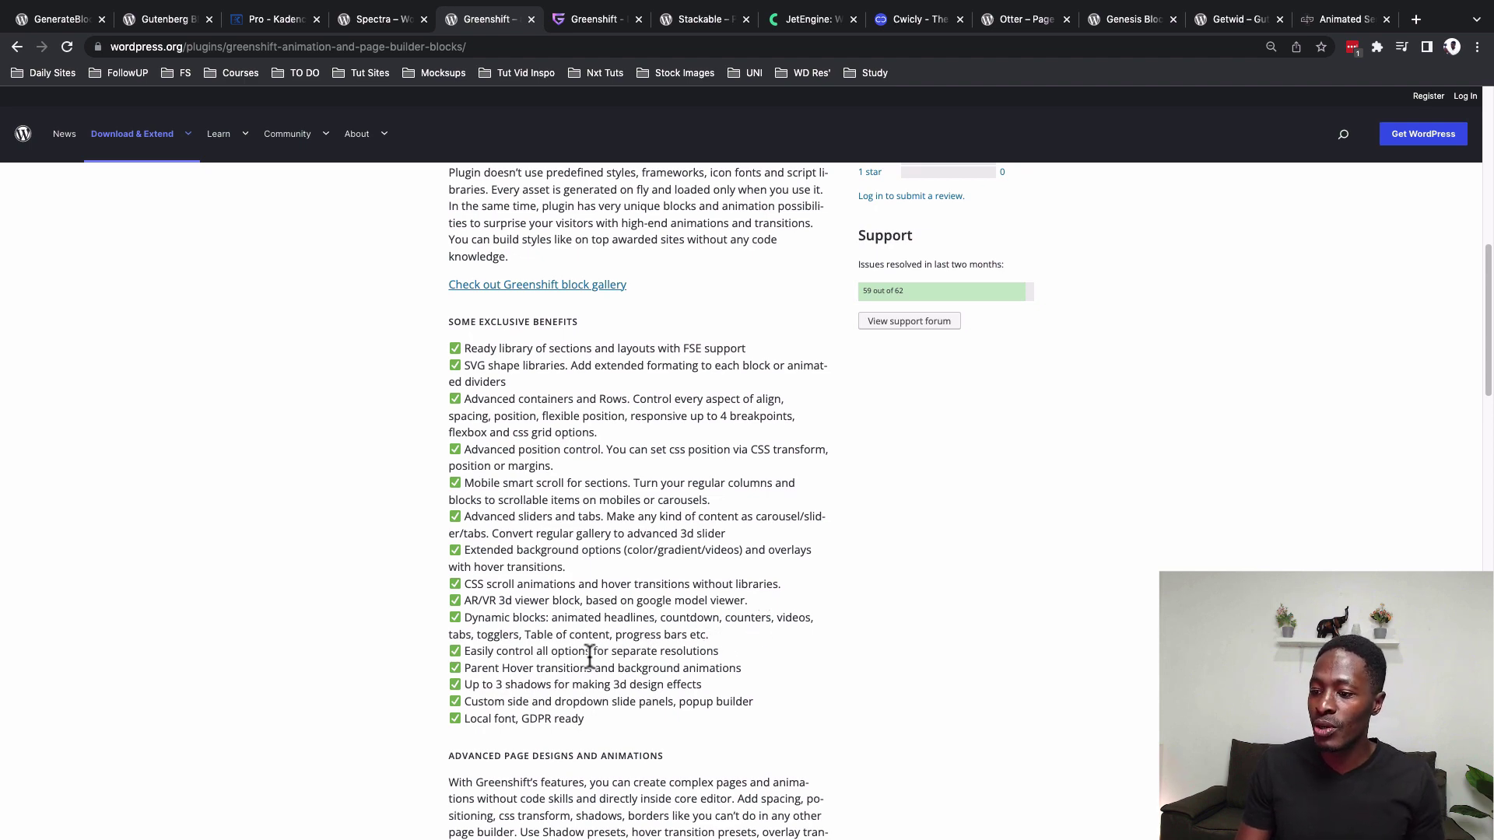
Scroll the description to Extended Responsive Options, Dynamic Loading and Highest Web Vitals Score.
scroll(587, 659, down, 10)
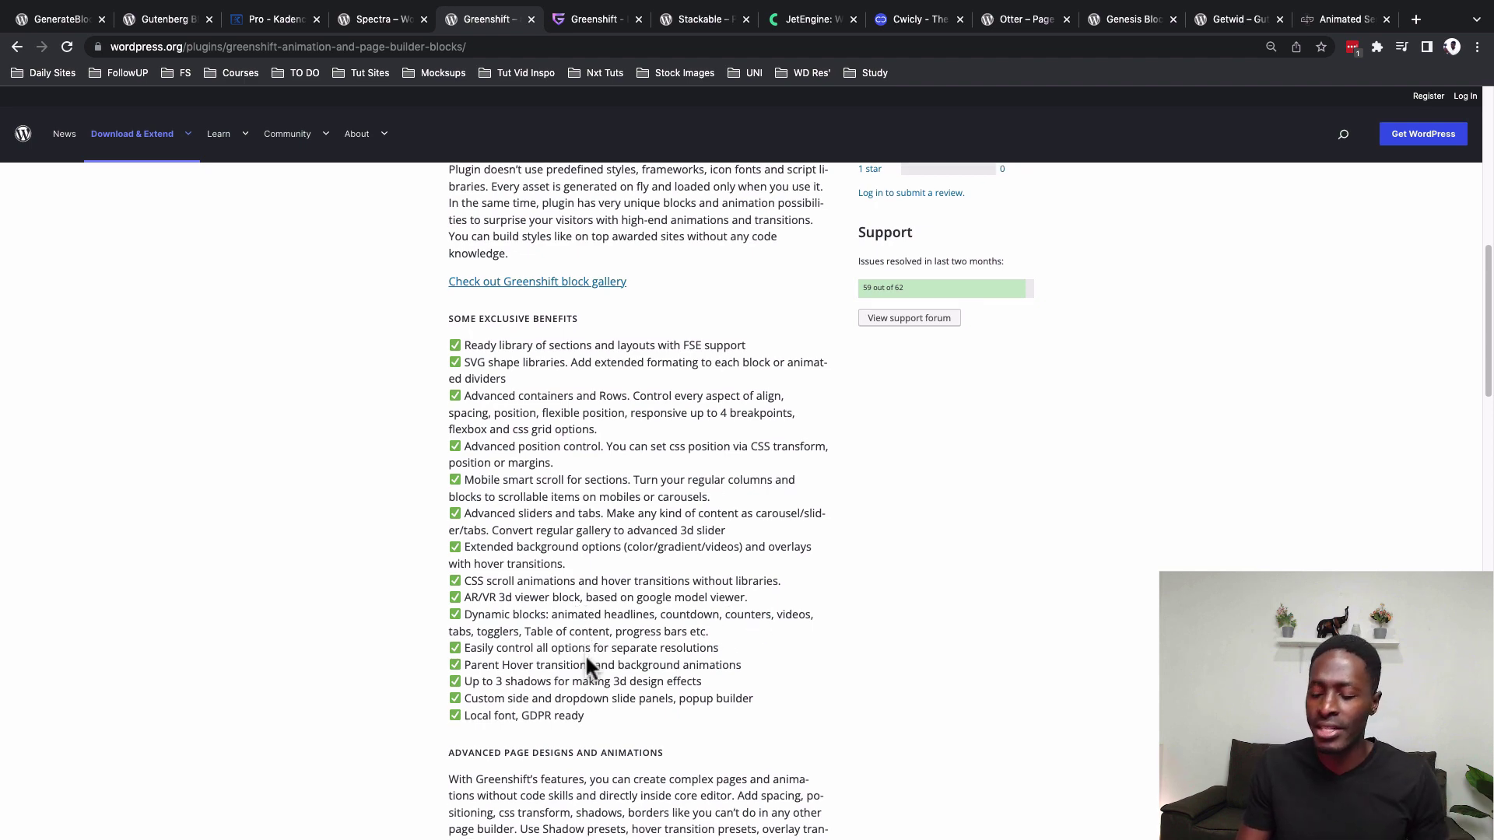
scroll(535, 553, down, 1)
scroll(466, 545, up, 2)
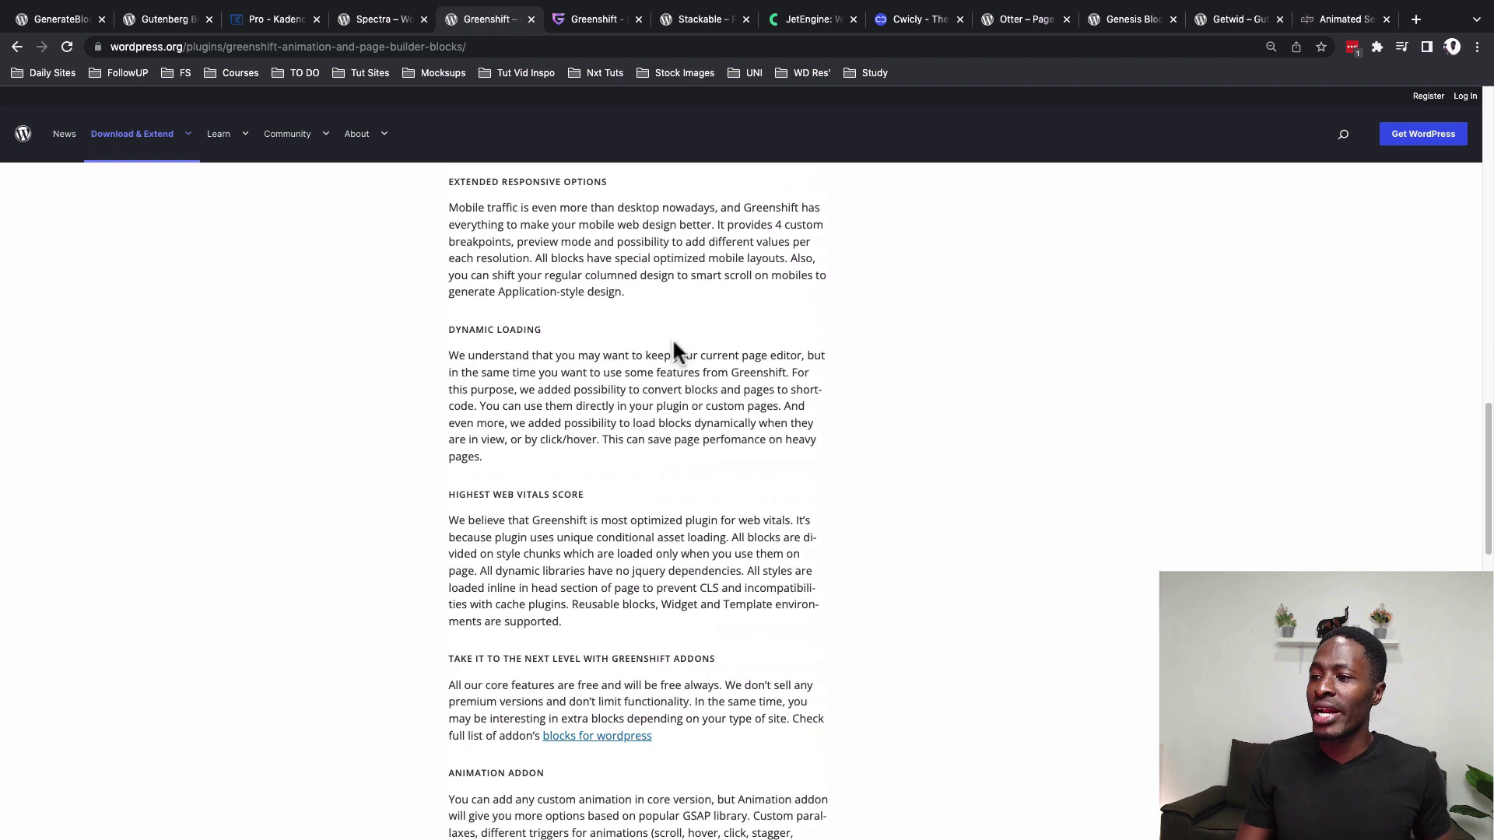
Open the greenshiftwp.com Pricing page to view Design Pack $39.99, All in One $59.99 and SEO Pack $49.99 yearly.
click(573, 19)
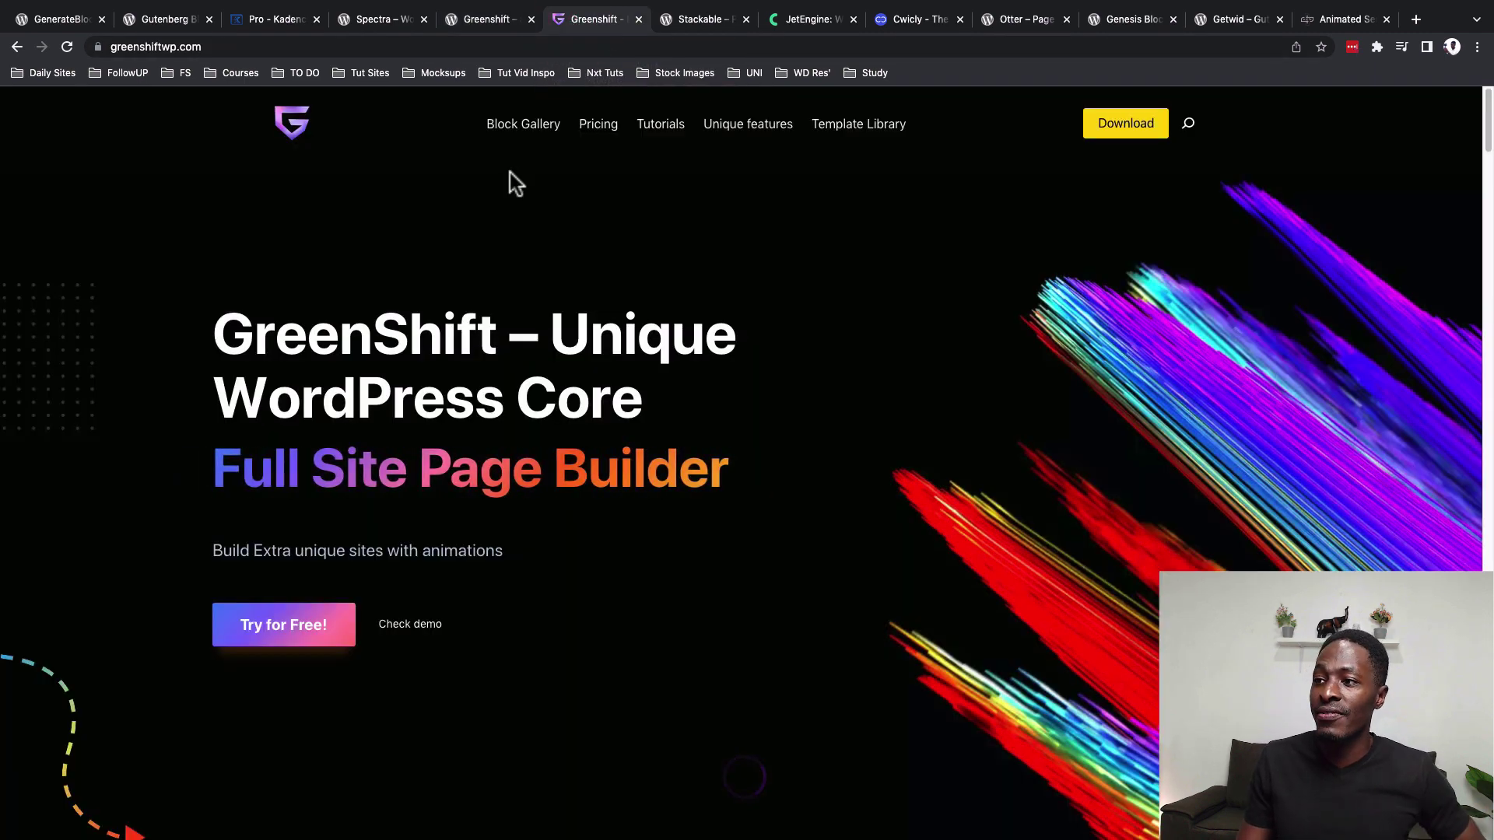
click(597, 127)
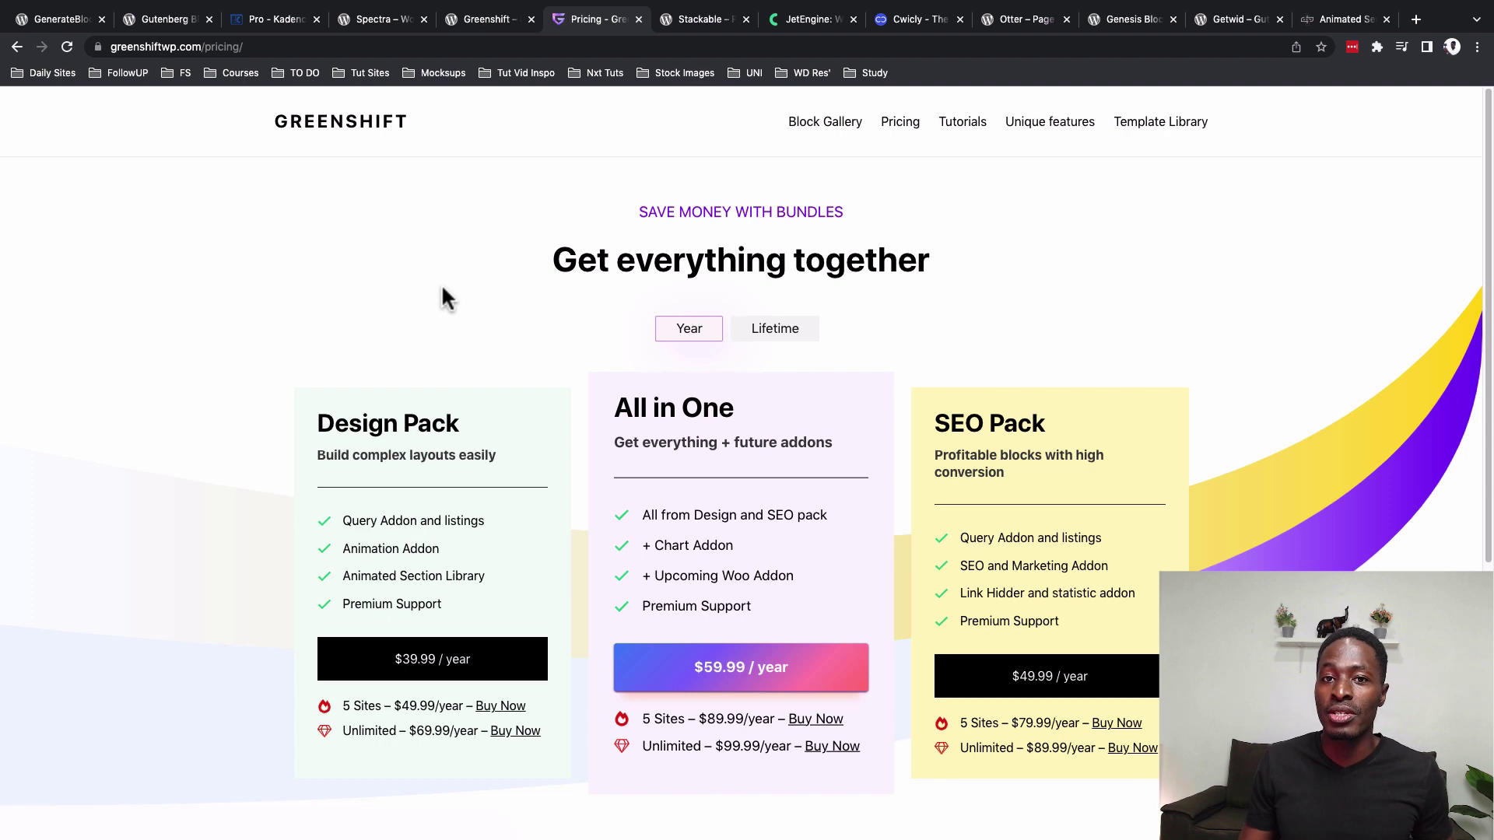
scroll(441, 288, down, 2)
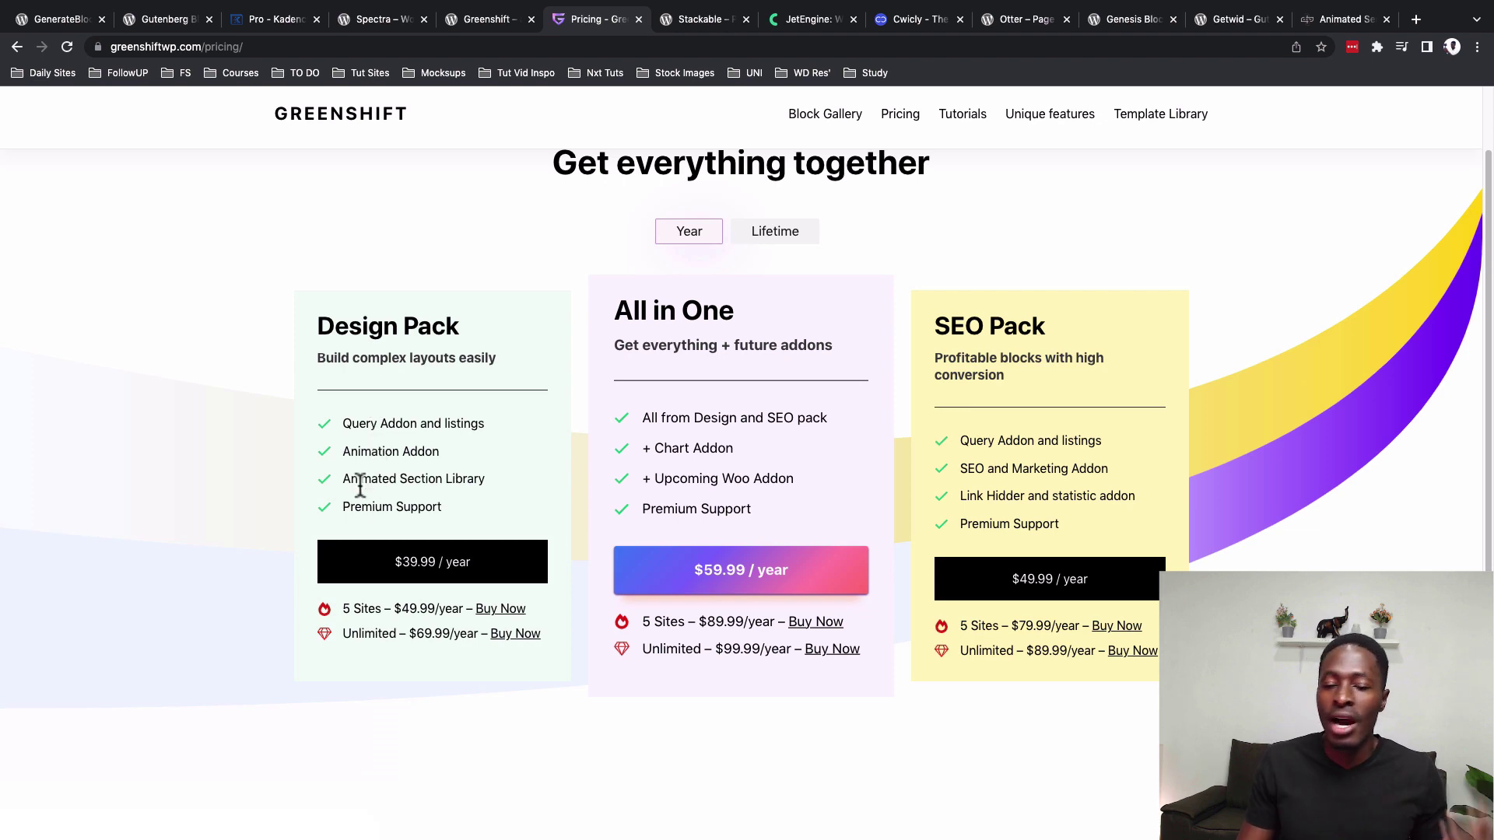
scroll(692, 308, up, 2)
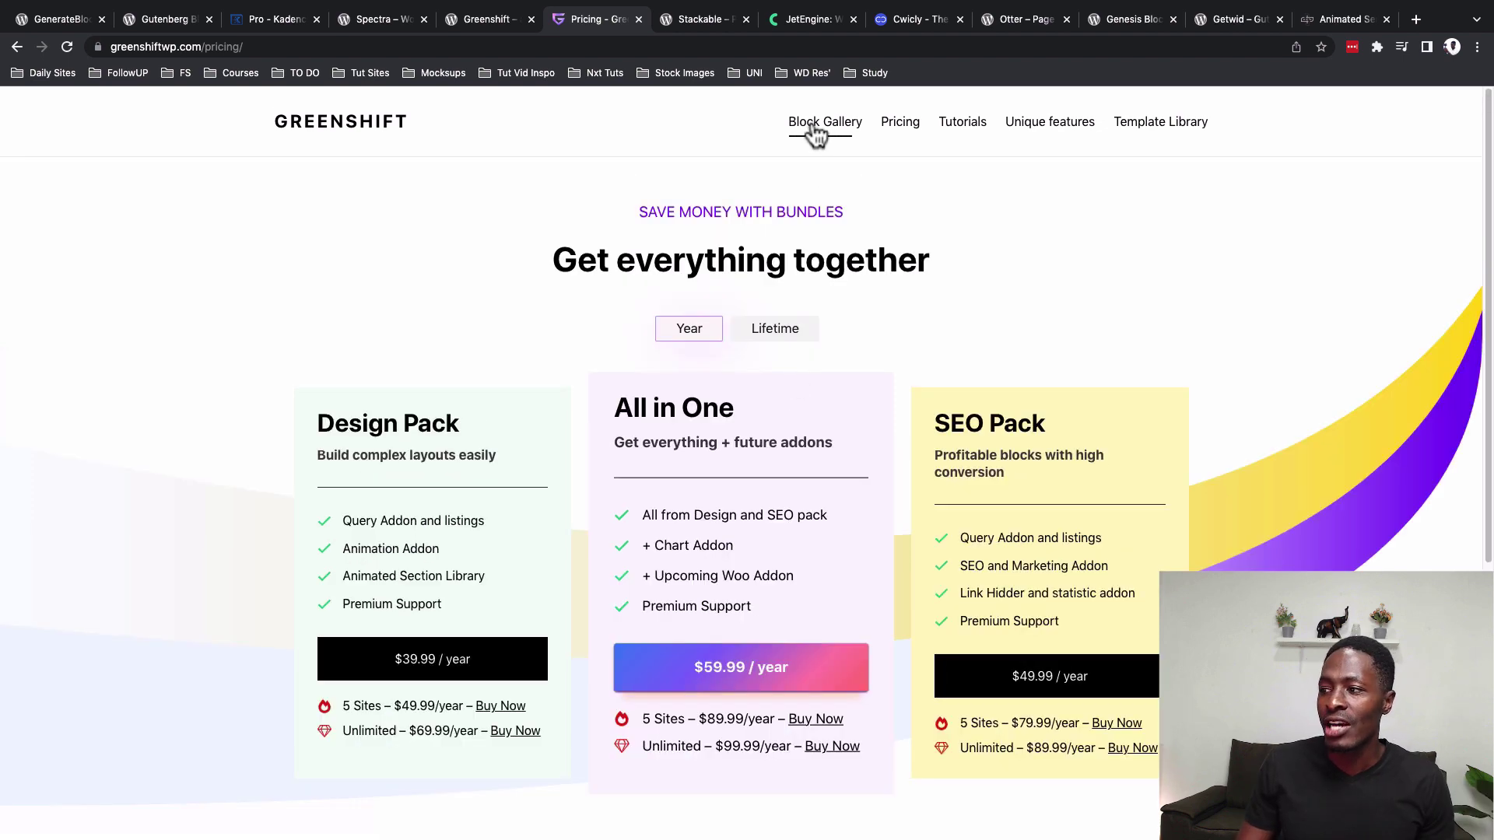